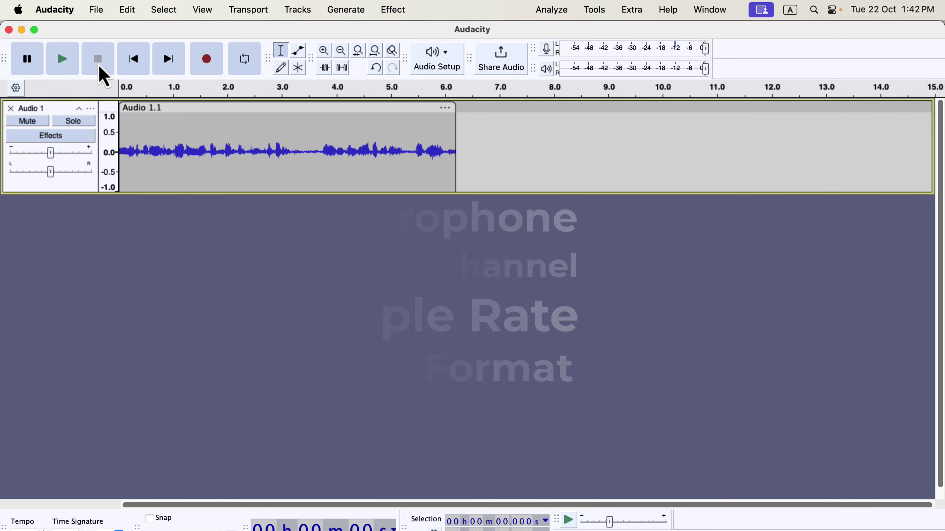
Step: Delete the Audio 1 track and set the recording device to Samson C01U Pro Mic
left_click(14, 108)
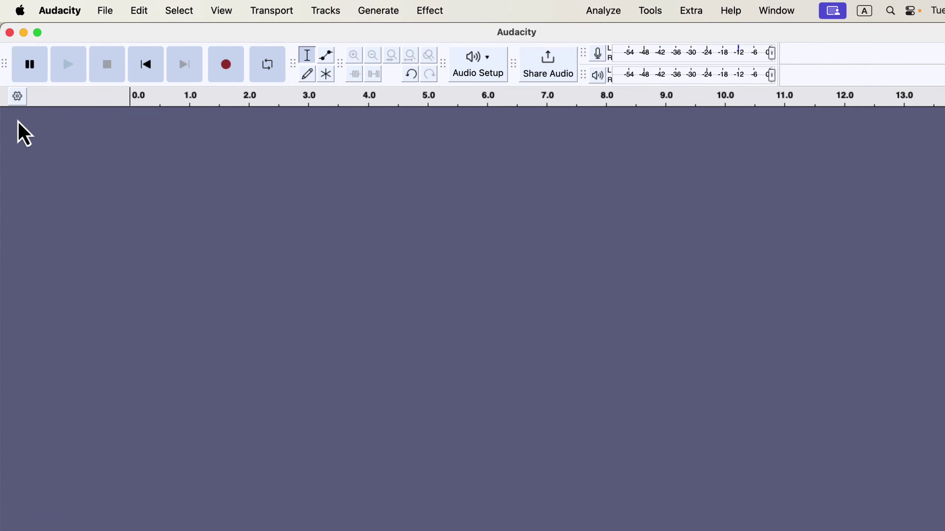
left_click(466, 79)
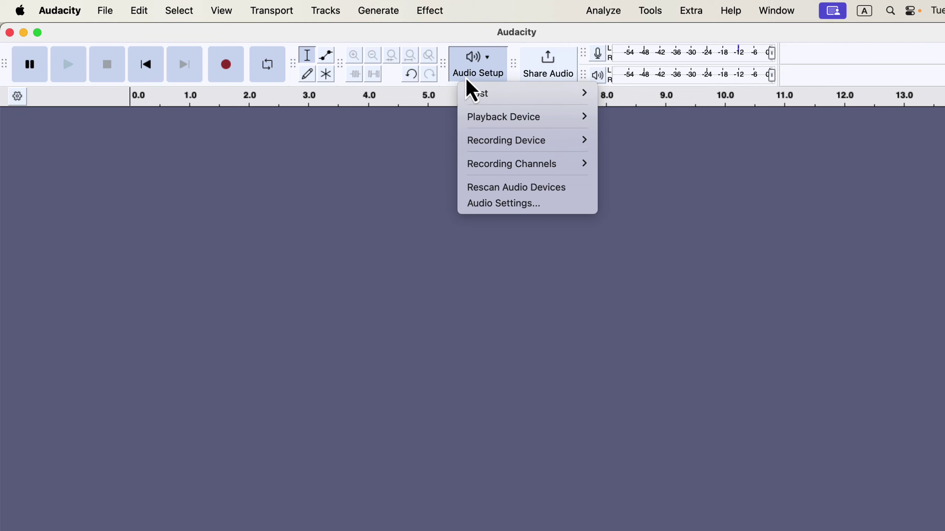
mouse_move(496, 145)
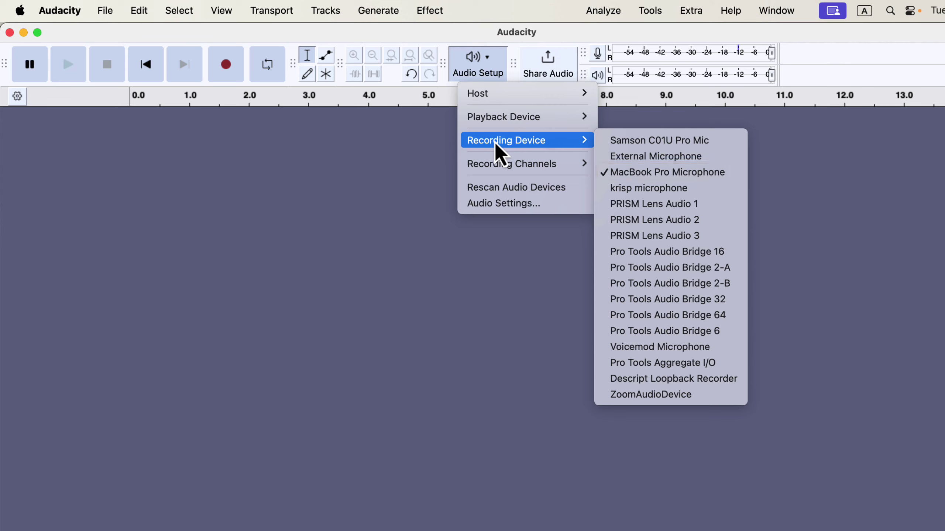
left_click(620, 143)
Step: Rescan the audio devices, select Scarlett 2i2 USB as the recording device and check the selection
left_click(458, 80)
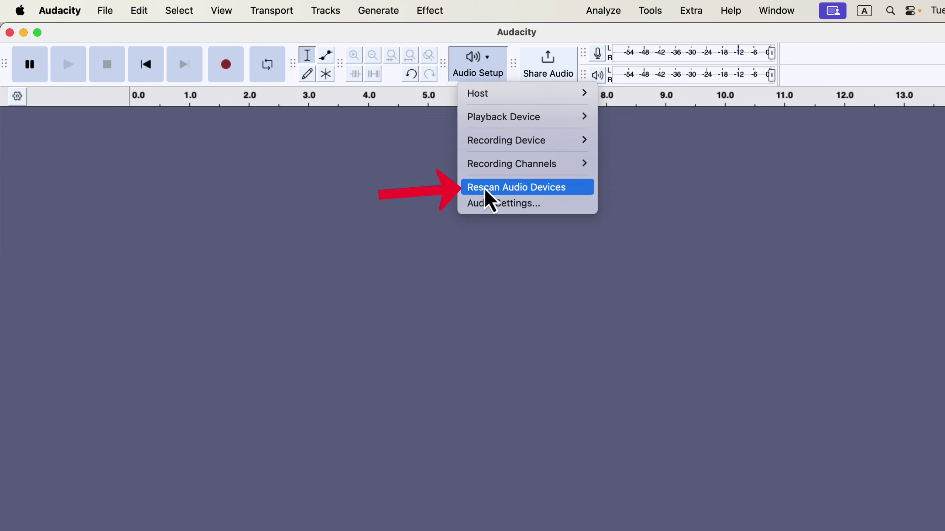
left_click(570, 189)
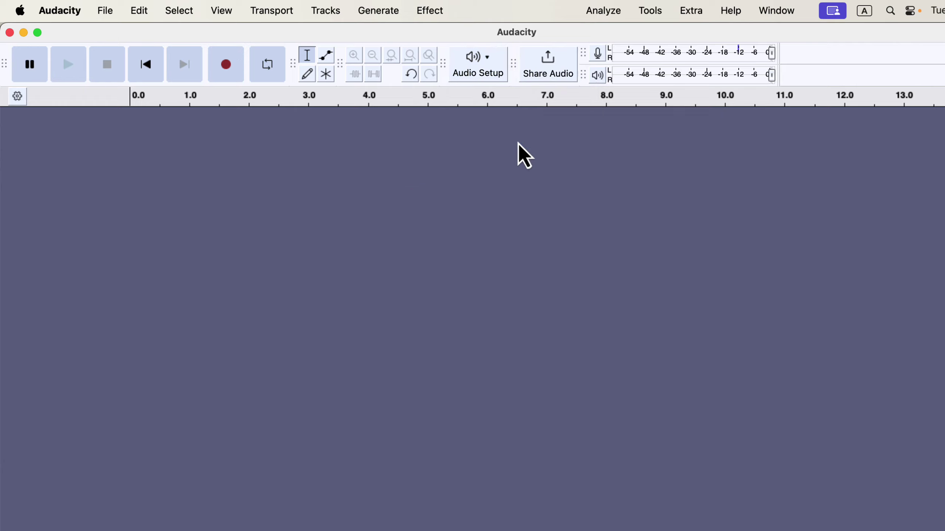
left_click(470, 76)
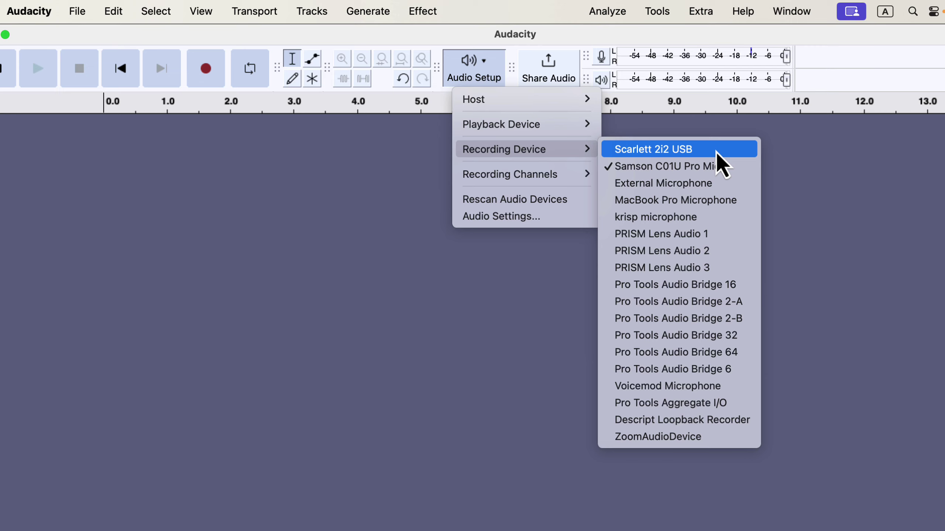
left_click(716, 151)
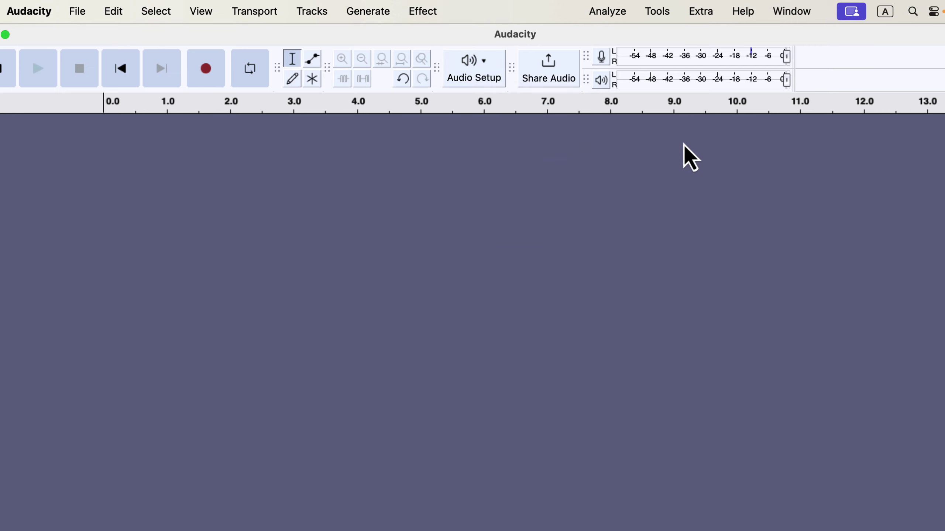
left_click(483, 80)
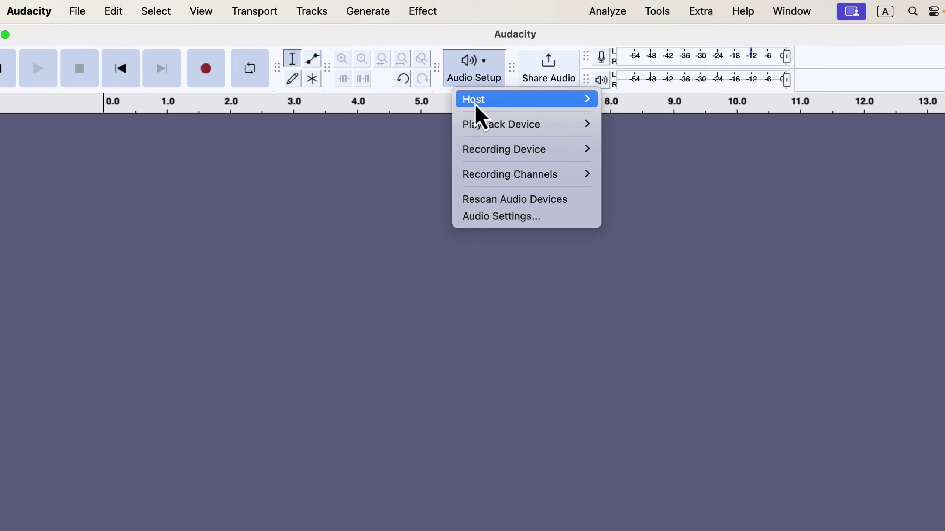
mouse_move(483, 153)
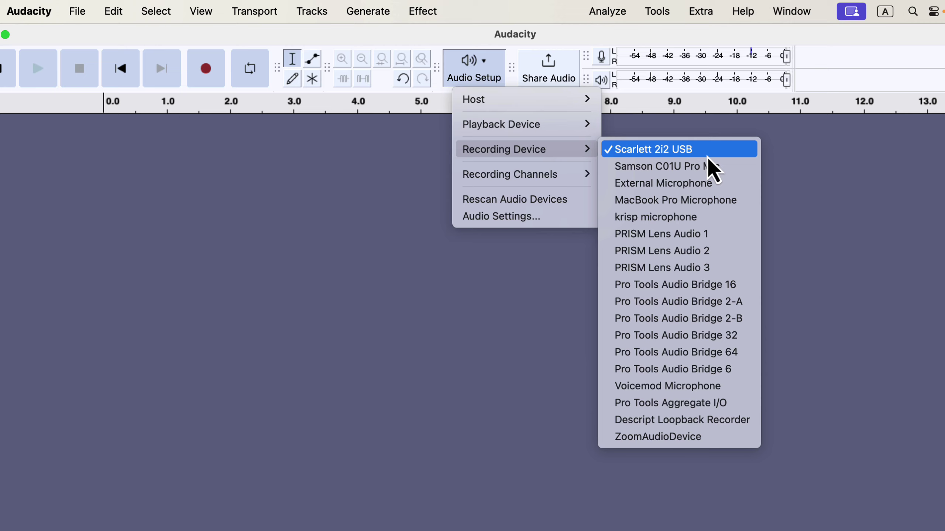
left_click(786, 153)
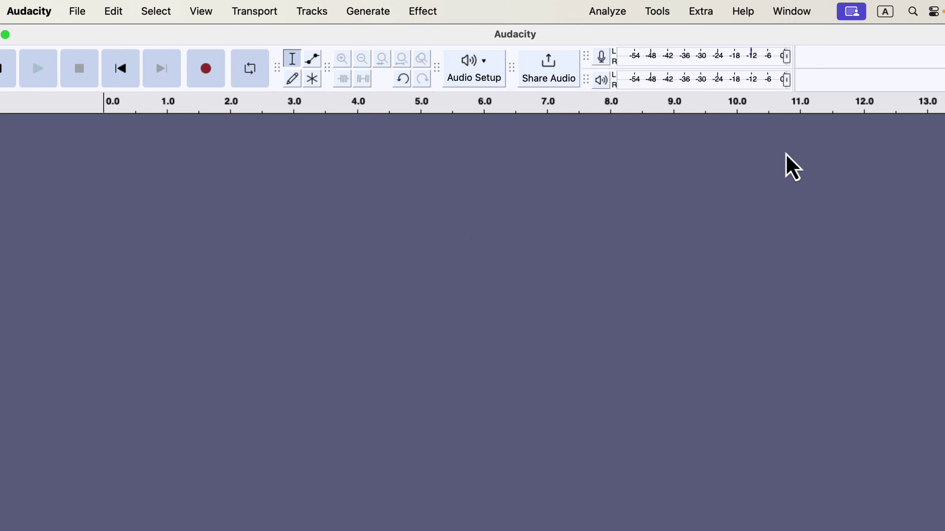
Step: Show the Device Toolbar and choose Scarlett 2i2 USB as the recording device in it
left_click(203, 11)
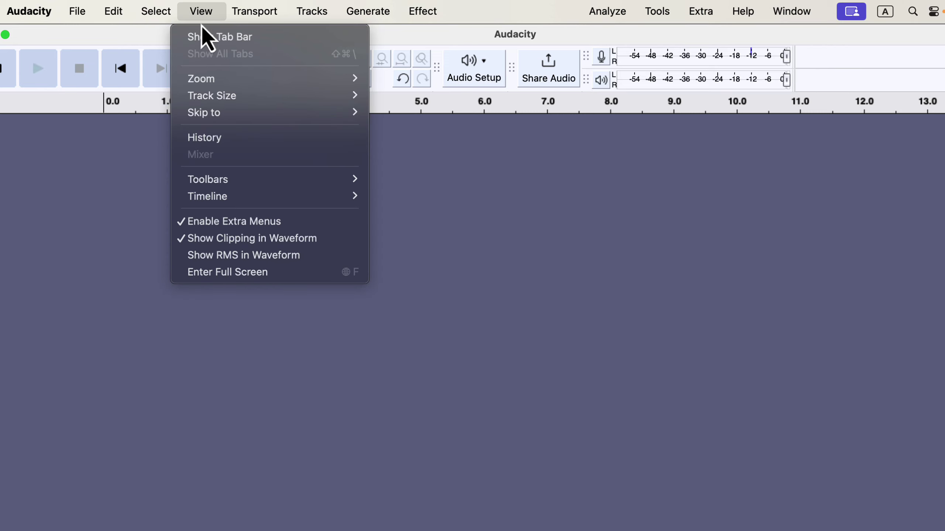
mouse_move(257, 185)
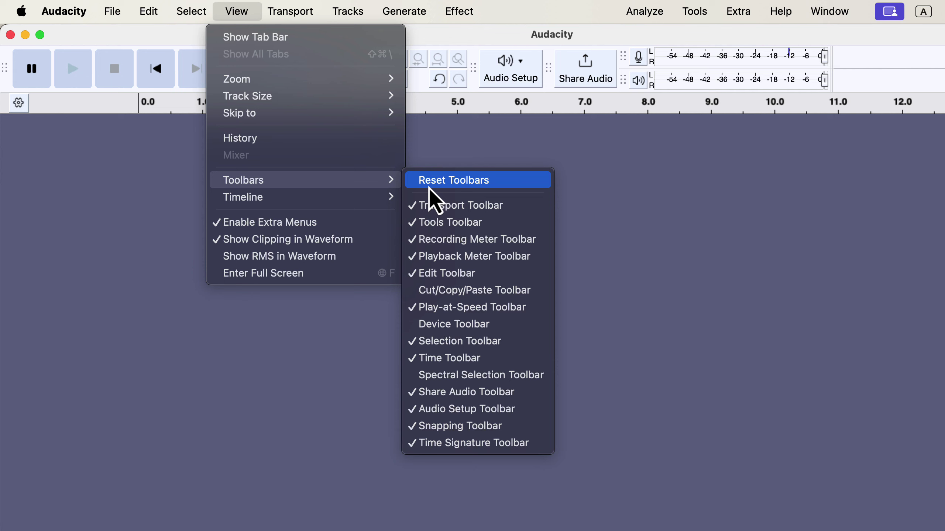
left_click(501, 325)
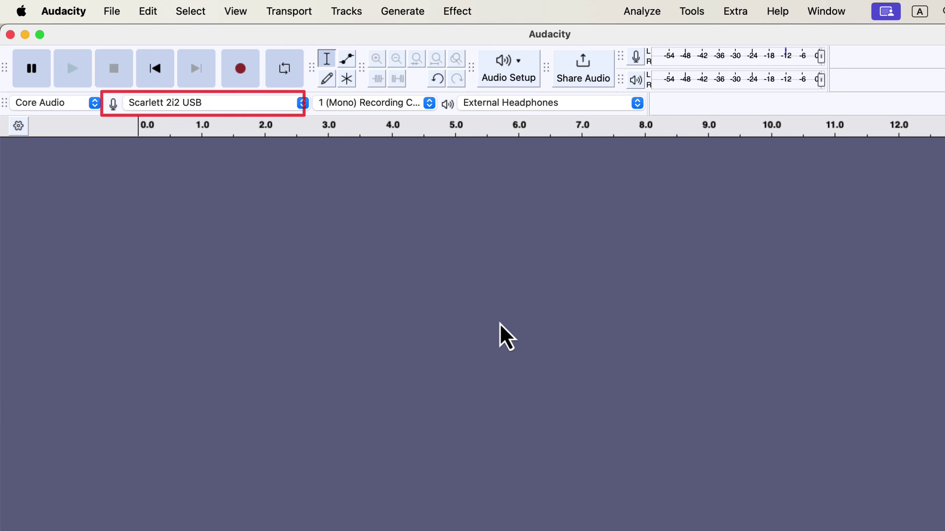
left_click(233, 106)
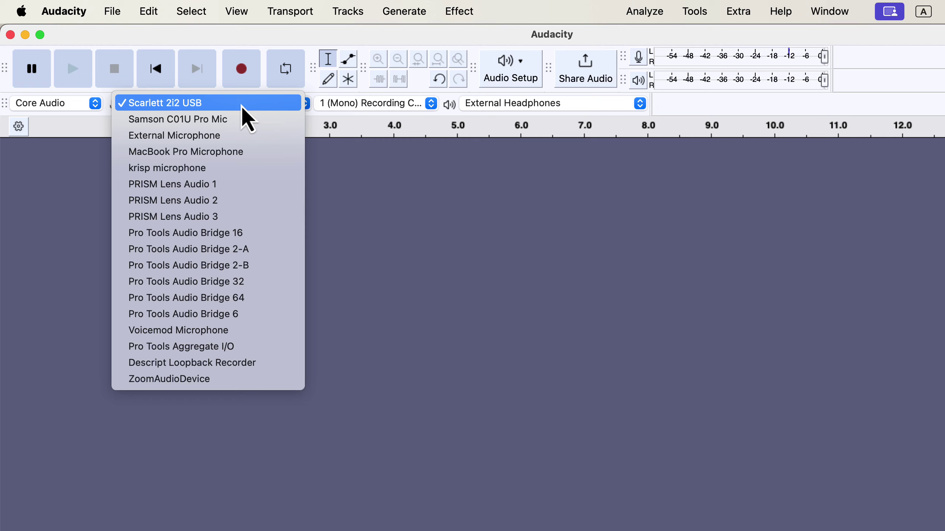
left_click(241, 105)
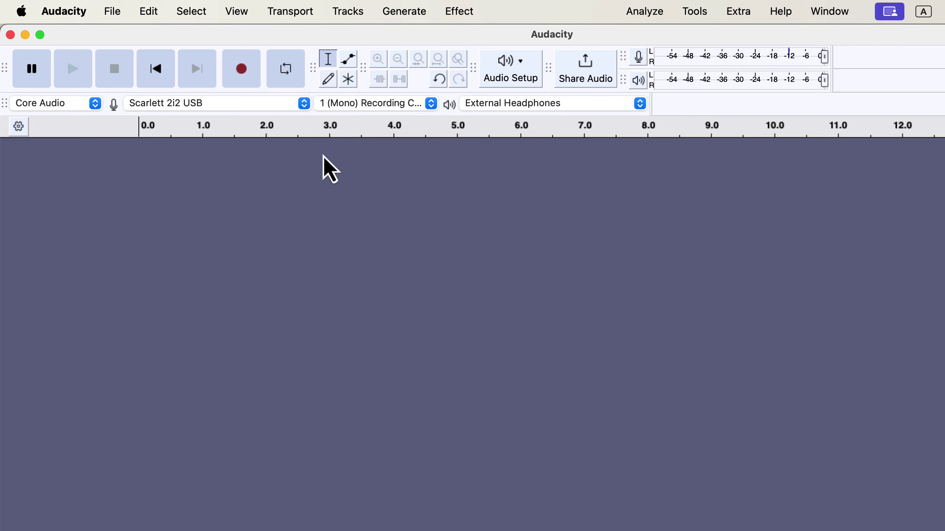
Step: Switch to the PDF "Sound better Guide Audacity 3.6.2" and look through pages 2 to 4
key("ctrl+Right")
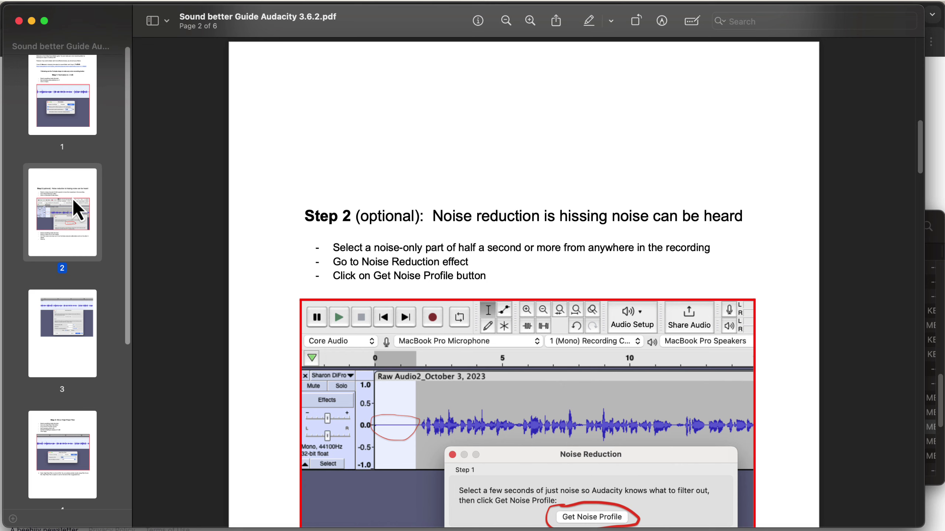
scroll(72, 198, "down", 5)
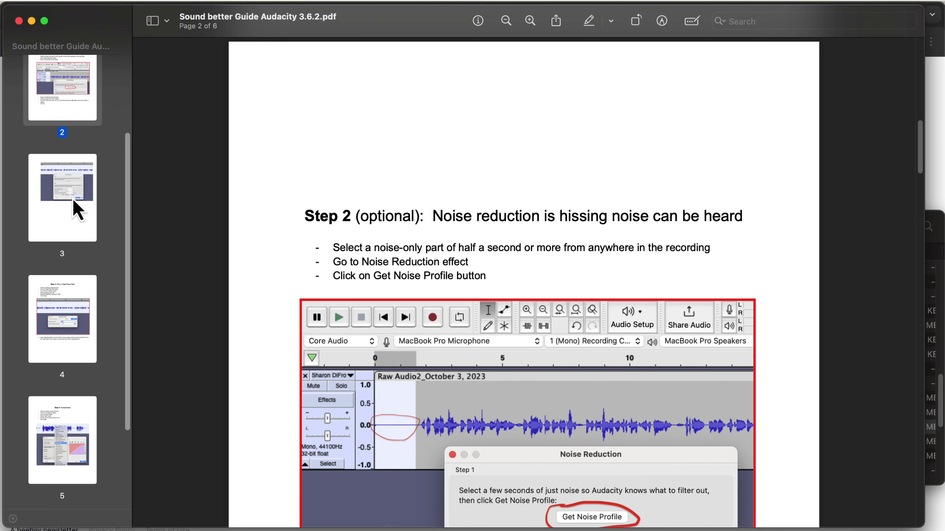
left_click(72, 198)
scroll(73, 197, "down", 5)
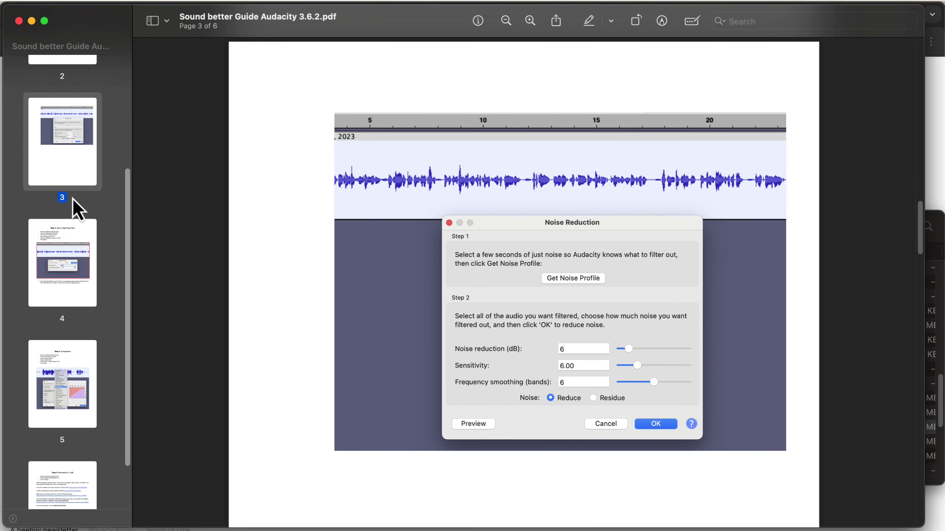
left_click(73, 198)
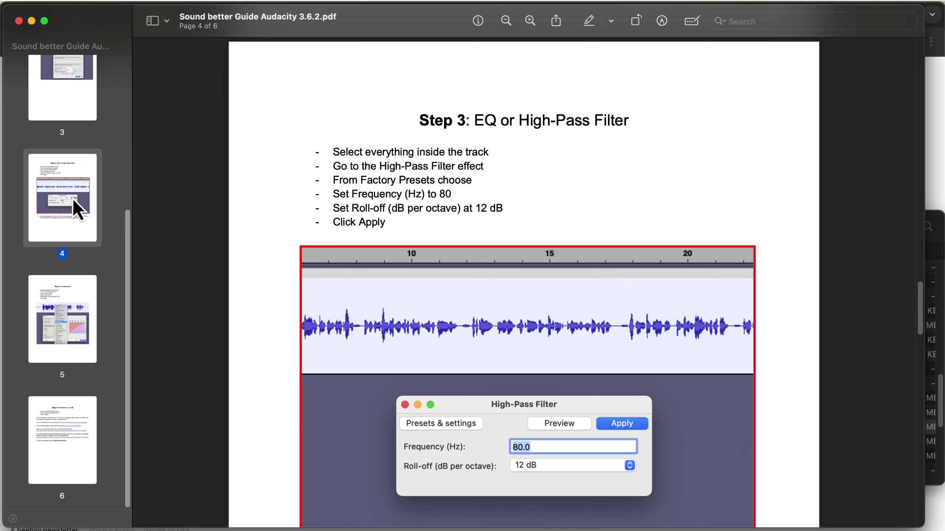
Step: Switch to the browser, open Master Editor's Newsletter without subscribing, and read the Audacity Bundle description on Patreon
key("ctrl+Right")
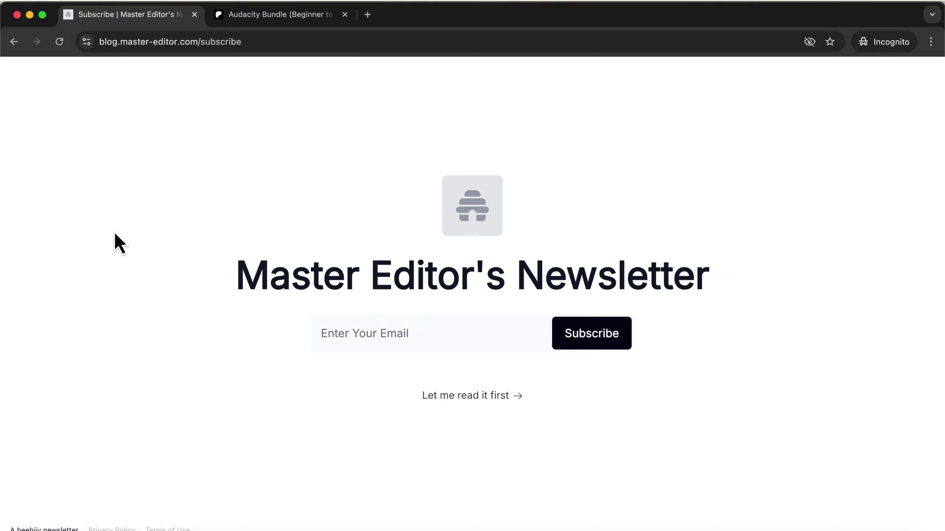
left_click(471, 396)
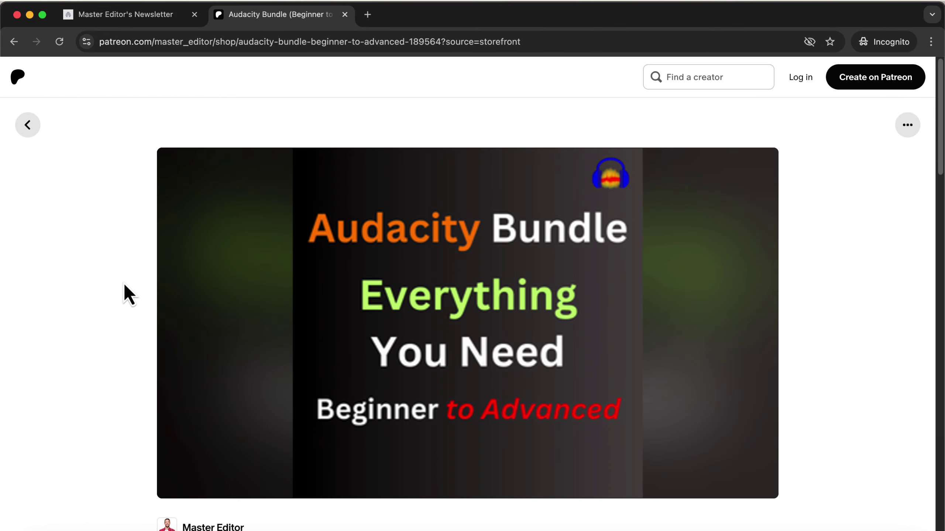
scroll(125, 286, "down", 6)
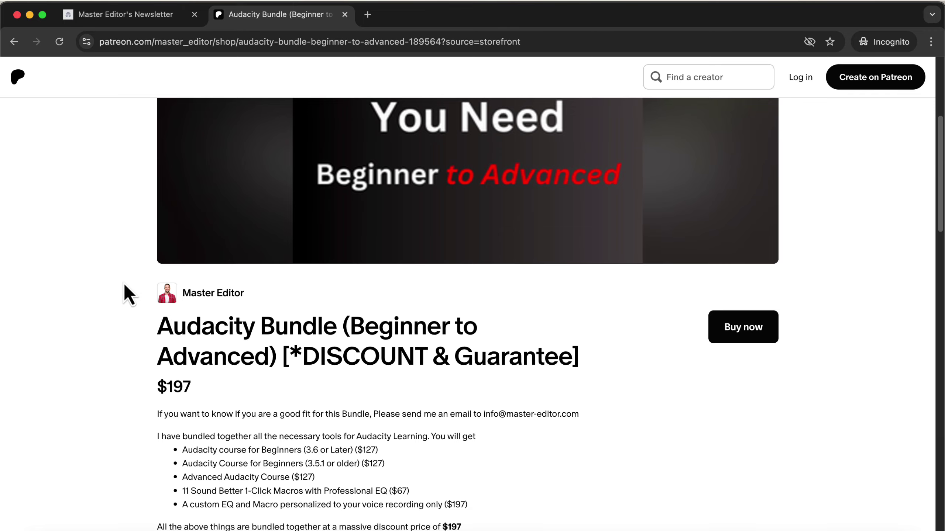
scroll(125, 284, "down", 7)
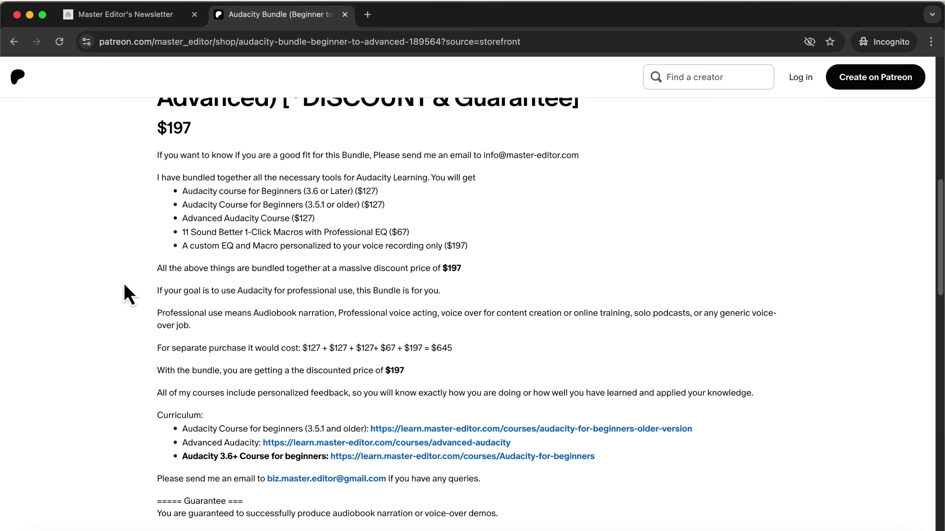
scroll(124, 282, "down", 3)
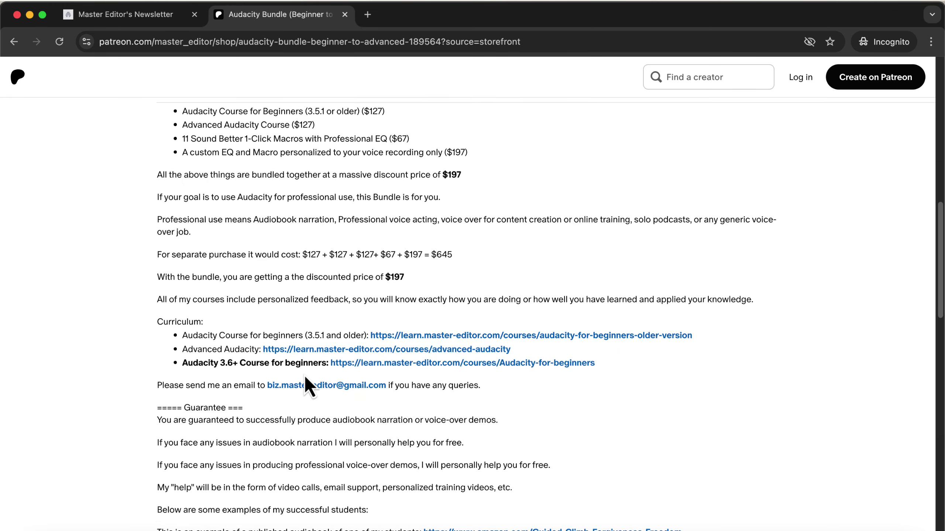
Step: Open the Audacity 3.6+ Course for beginners from the bundle's curriculum and read the student emails on its page
left_click(368, 364)
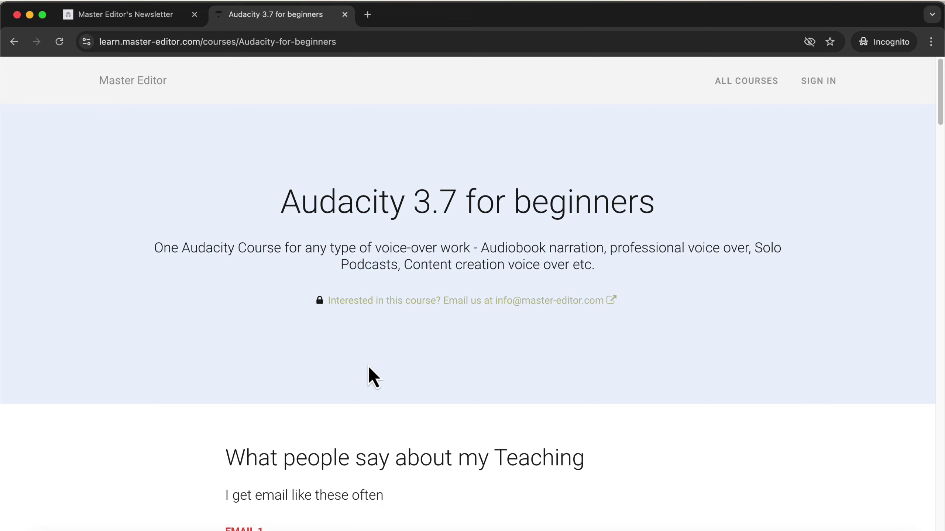
scroll(214, 411, "down", 10)
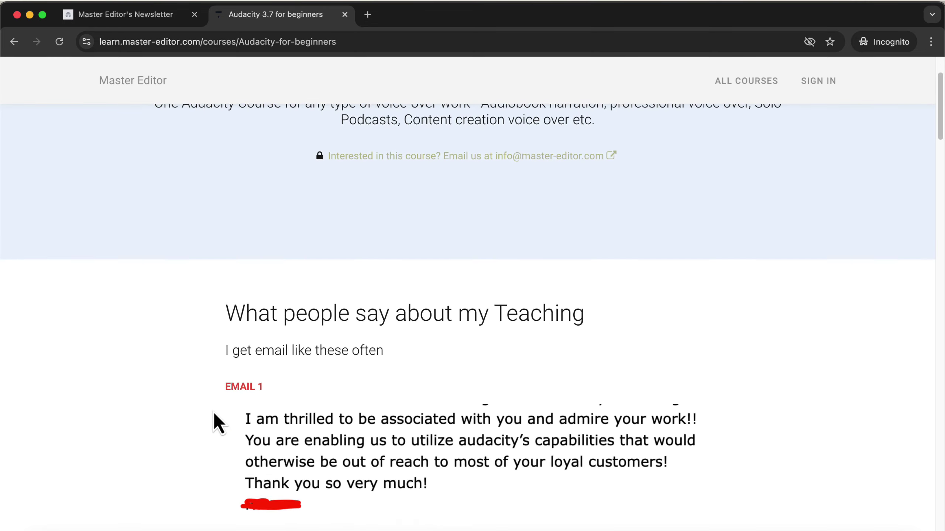
scroll(214, 413, "down", 1)
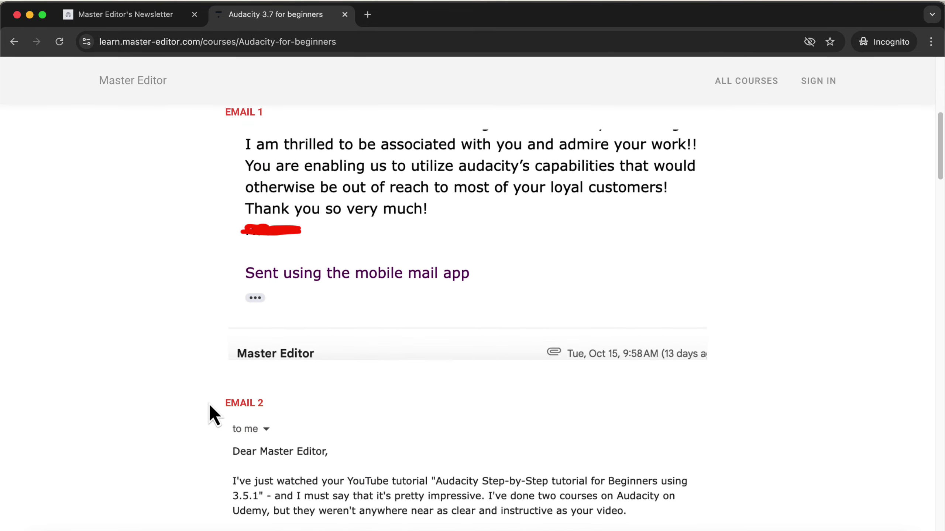
scroll(210, 406, "down", 5)
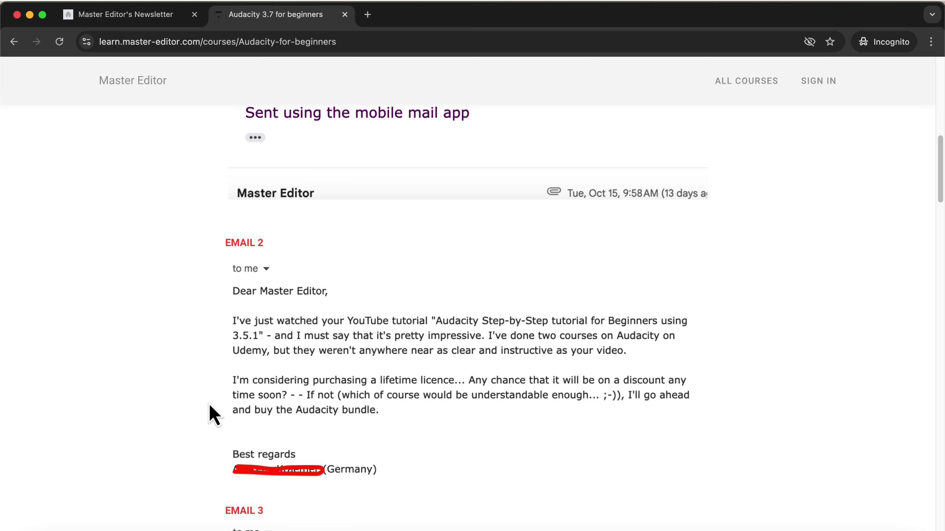
scroll(209, 405, "down", 7)
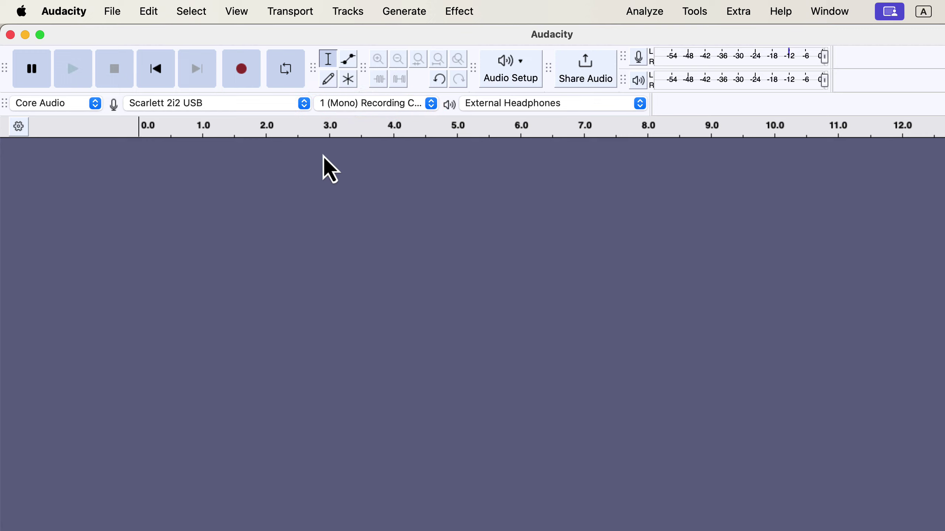
Step: Check the mono and stereo recording channel options in both the Device Toolbar and Audio Setup, keeping 1 (Mono) Recording Channel
left_click(375, 107)
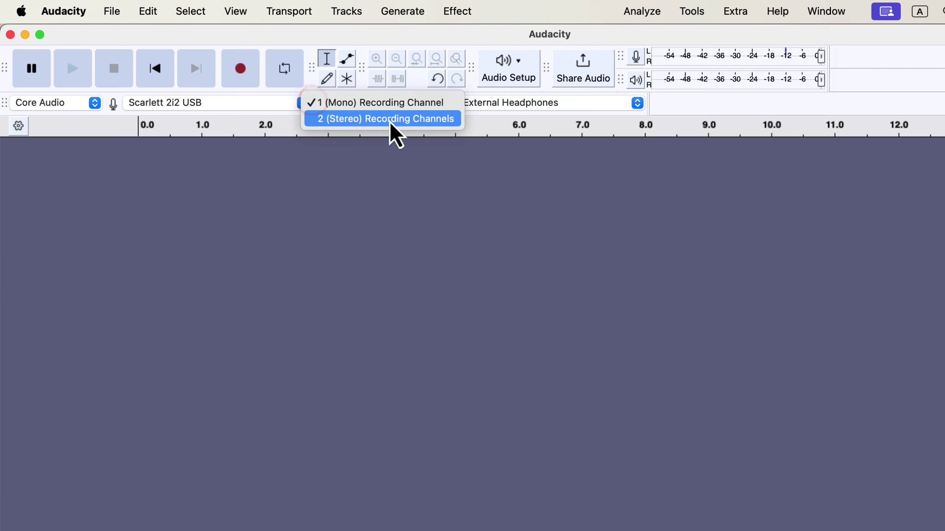
left_click(394, 157)
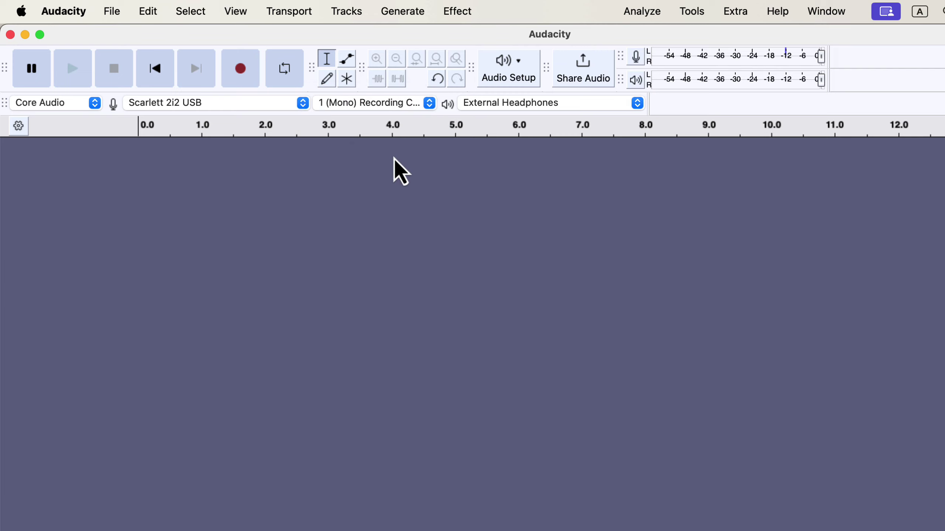
left_click(502, 62)
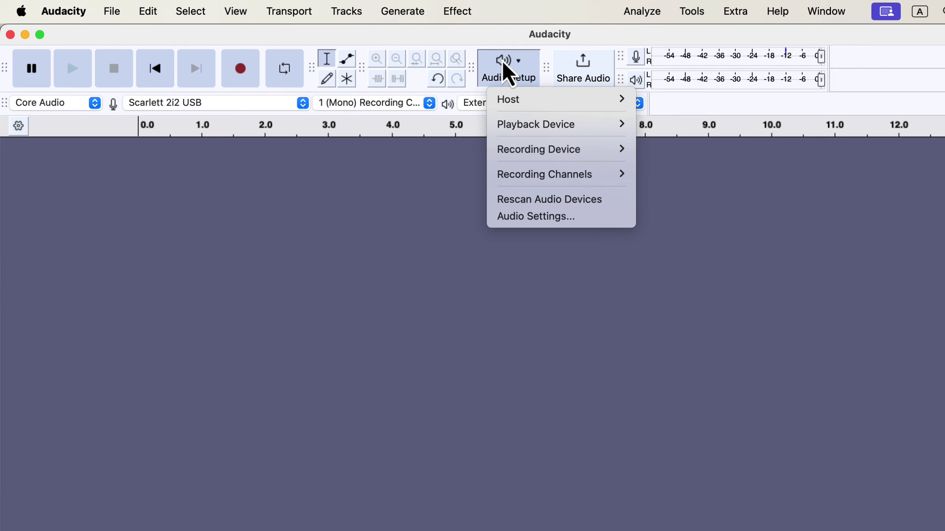
mouse_move(513, 180)
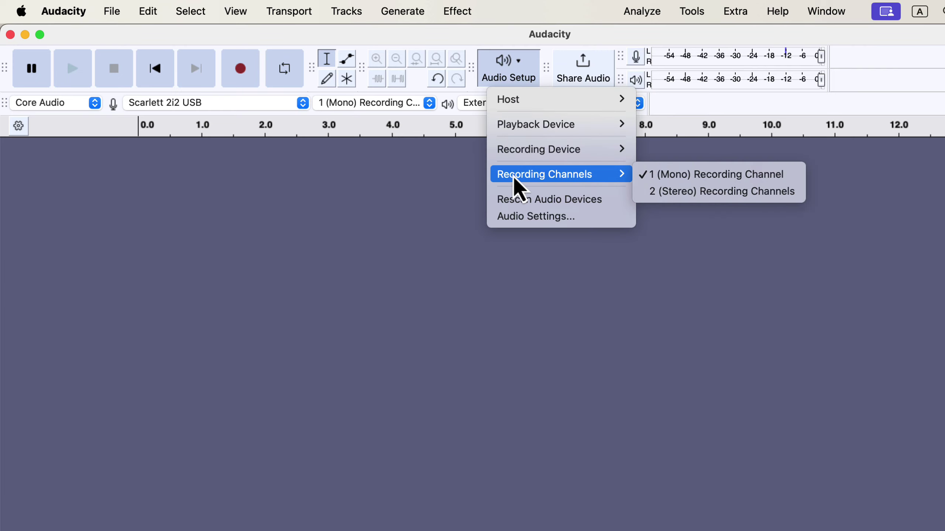
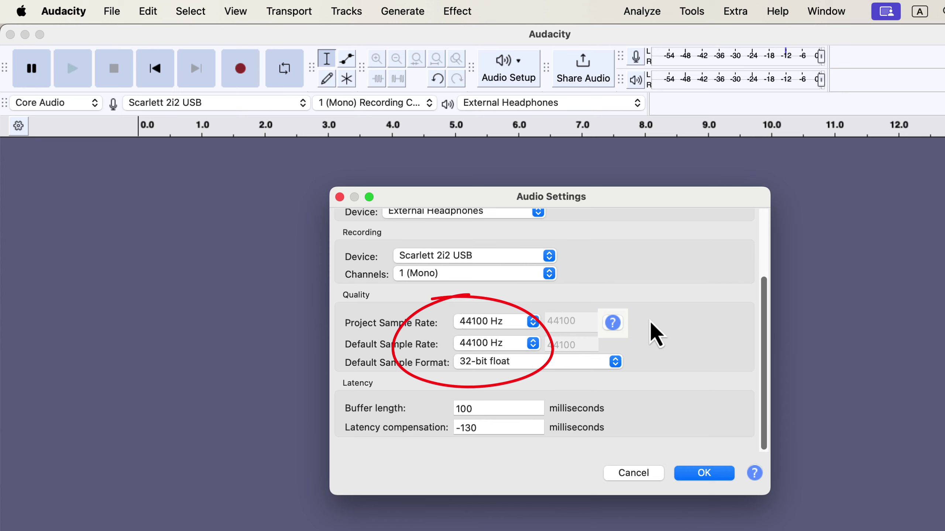
Step: Keep the project sample rate at 44100 Hz and the default sample format at 32-bit float, and accept the audio settings
left_click(494, 322)
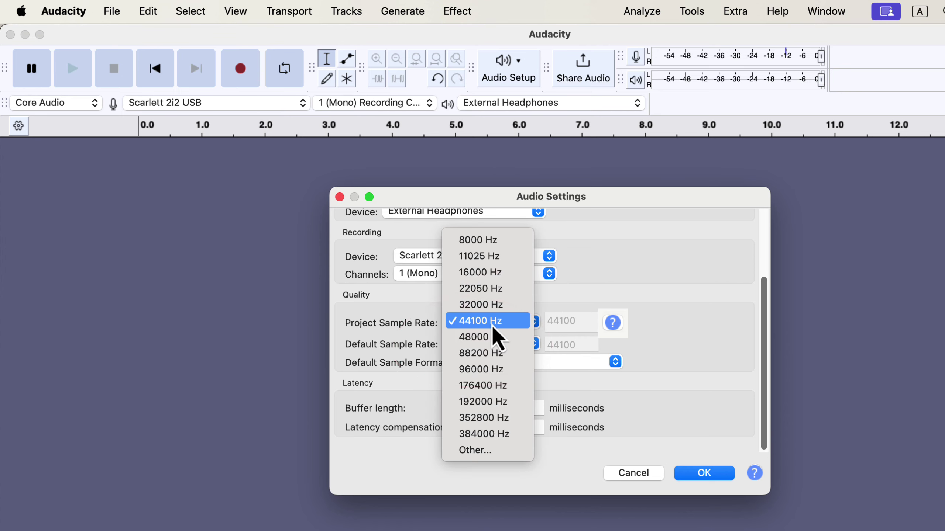
left_click(517, 325)
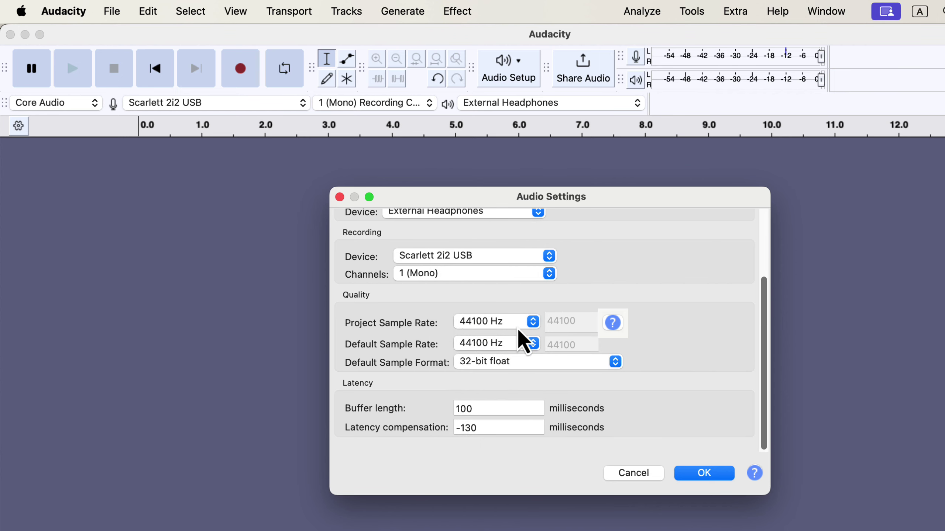
left_click(537, 366)
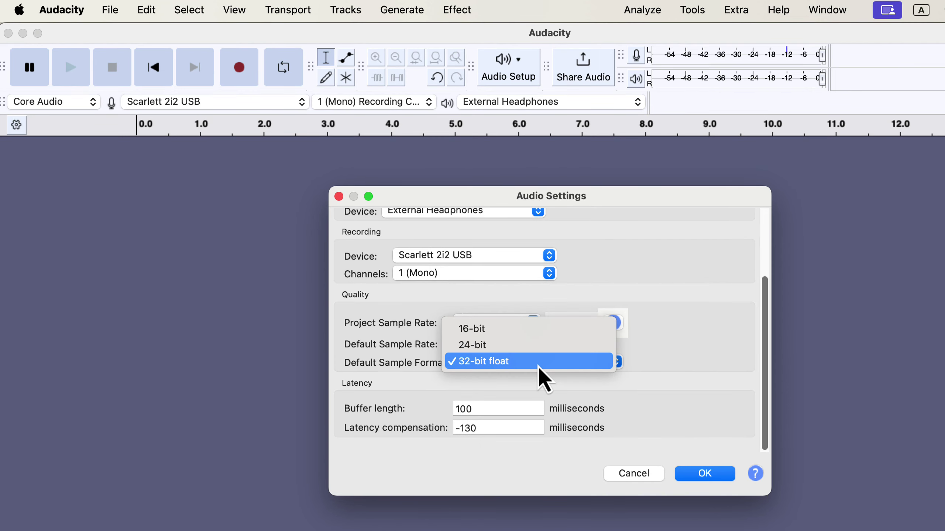
left_click(539, 367)
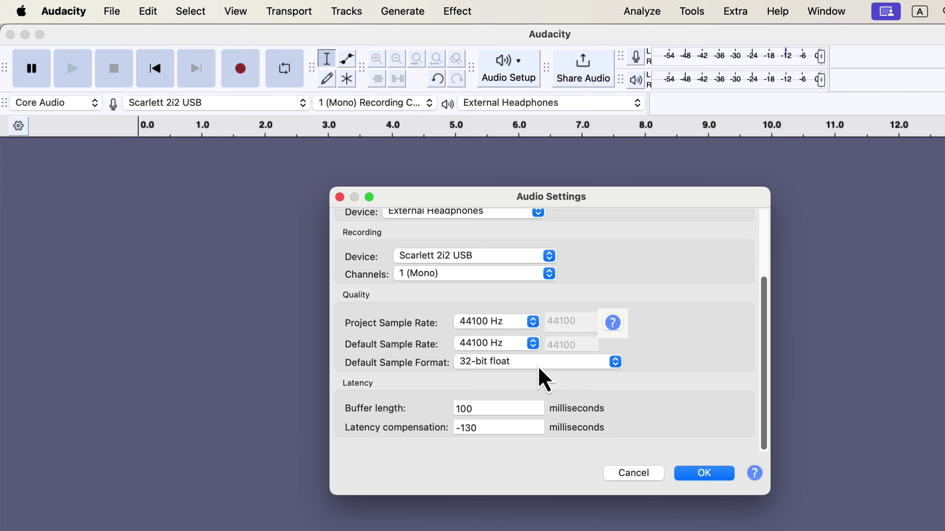
left_click(702, 474)
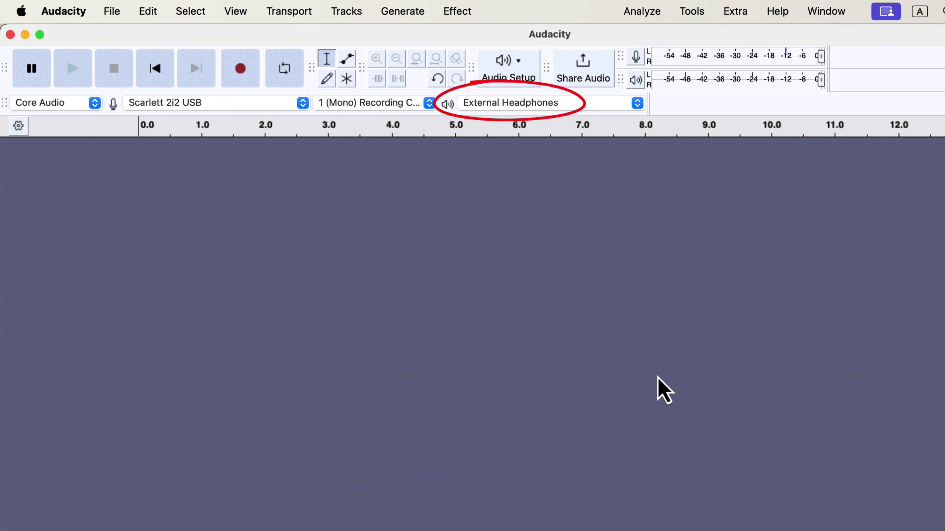
Step: Check the available playback devices, keeping External Headphones, and look over the Audio Setup options
left_click(553, 107)
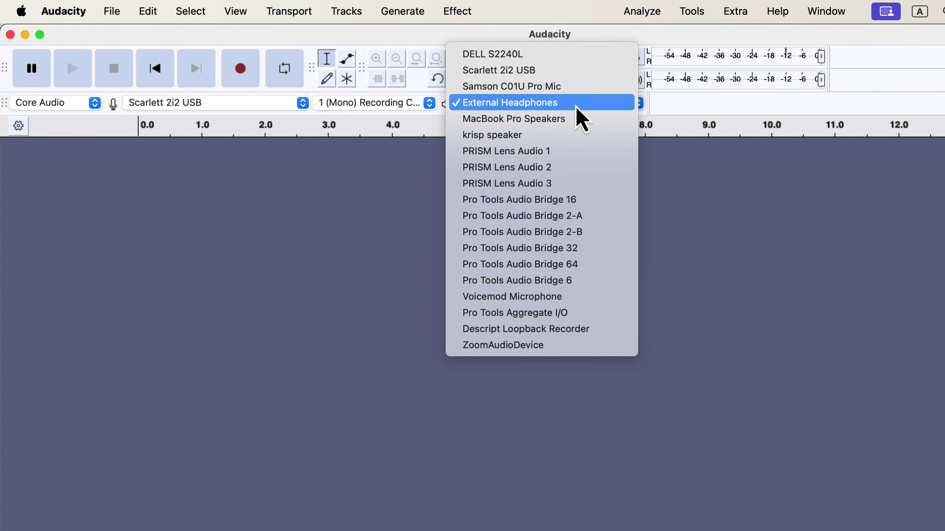
left_click(659, 117)
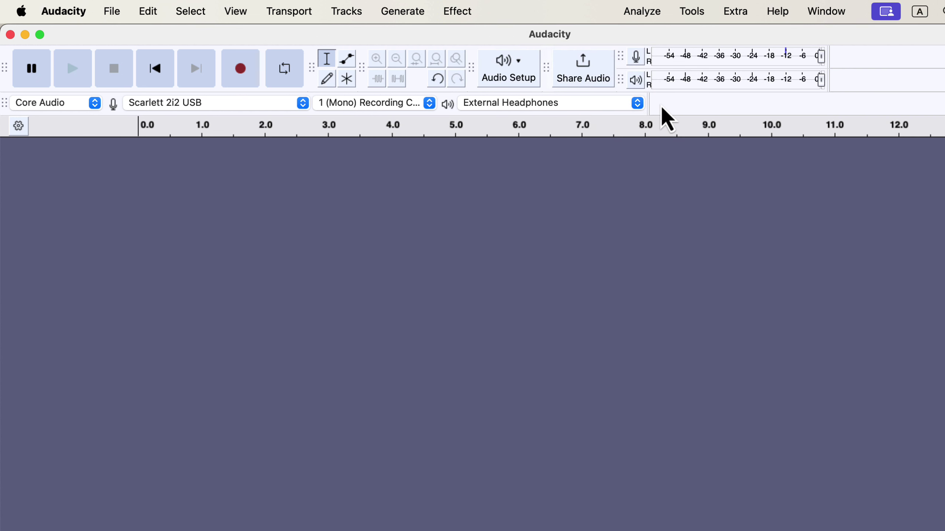
left_click(535, 81)
mouse_move(523, 127)
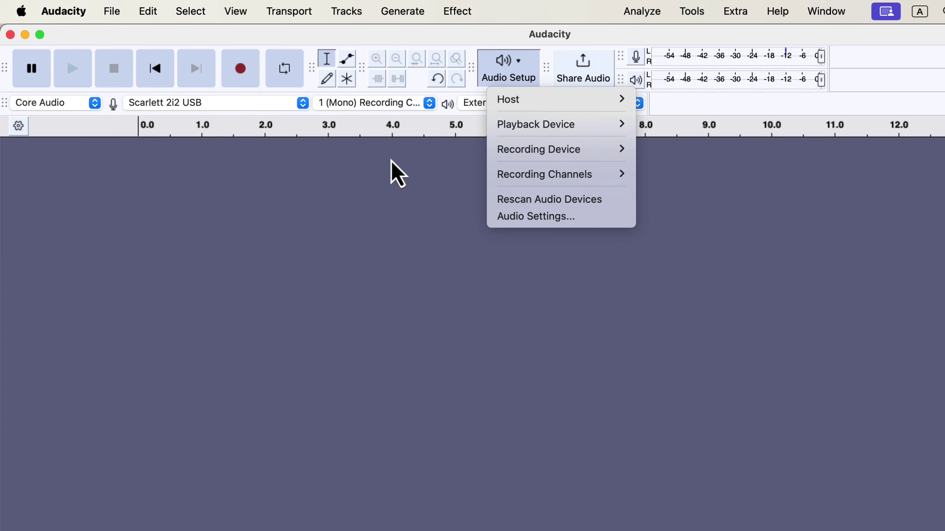
left_click(392, 171)
Step: Review the Transport Options for recording and input monitoring without changing any of them
left_click(297, 16)
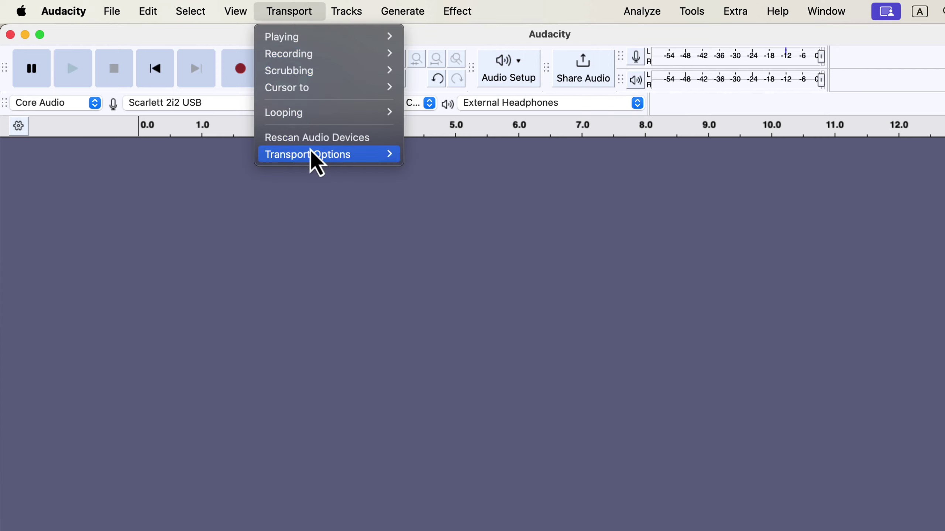
mouse_move(316, 154)
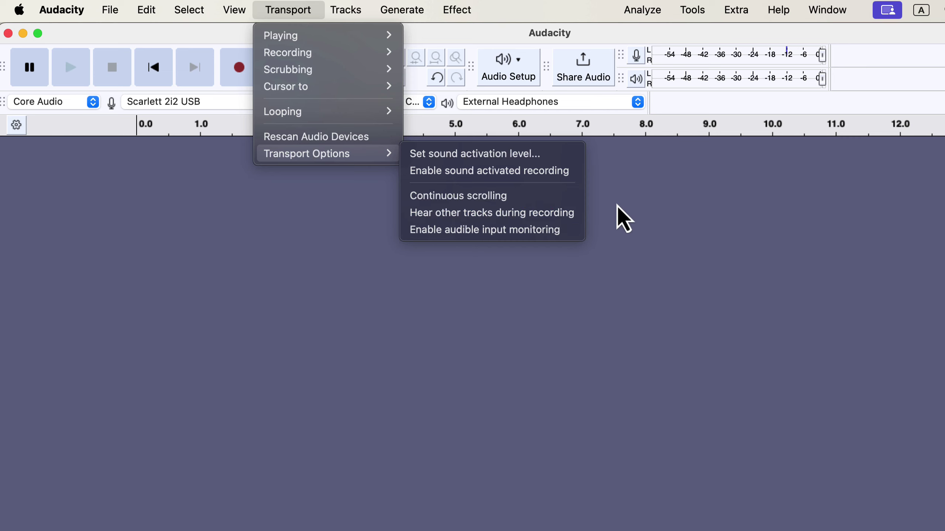
left_click(628, 215)
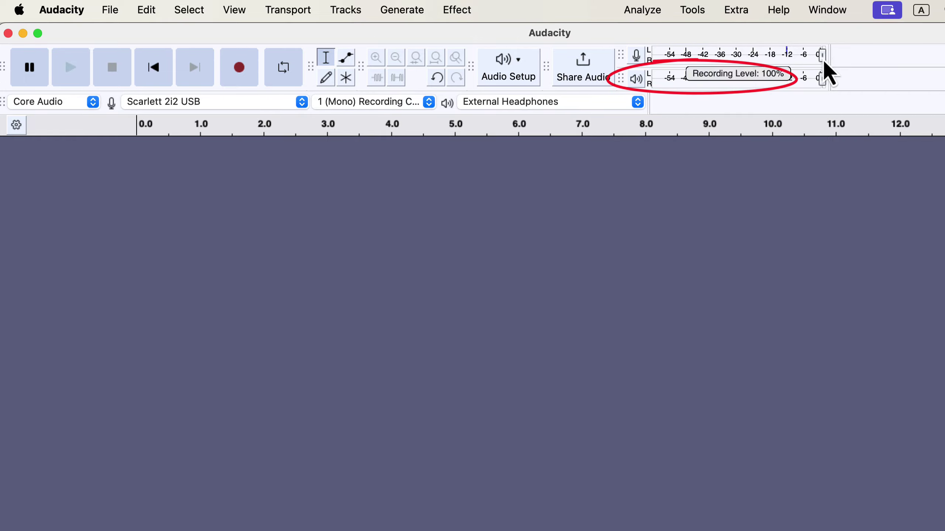
Step: Widen the recording meter and the playback meter to the edge of the window
left_click_drag(828, 58, 943, 58)
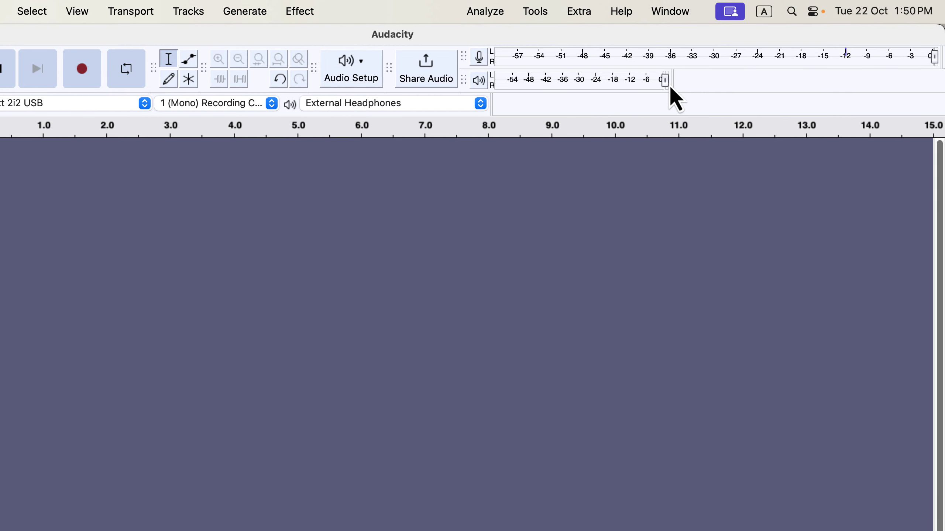
left_click_drag(671, 82, 935, 77)
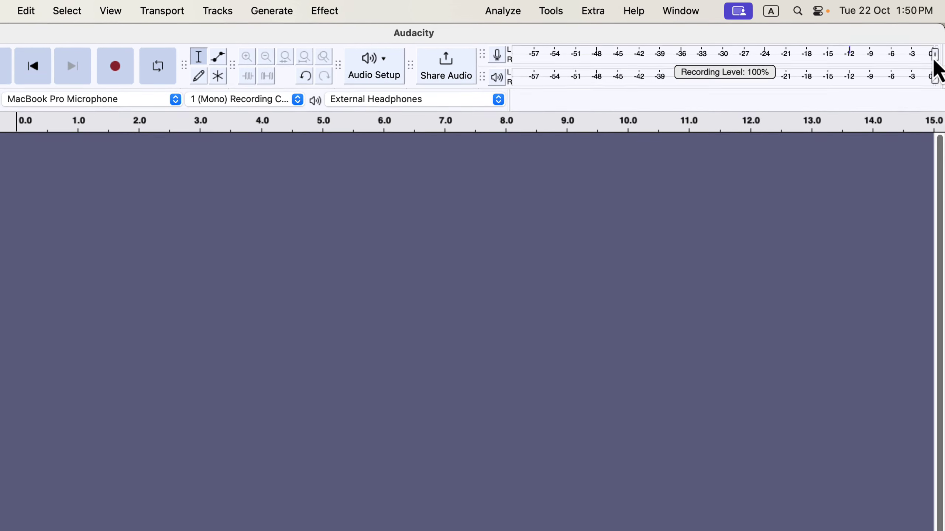
Step: Try the recording level slider, and set the Recording Level to 100 in its dialog
scroll(888, 61, "down", 2)
left_click_drag(918, 56, 728, 62)
double_click(853, 56)
left_click_drag(754, 111, 842, 114)
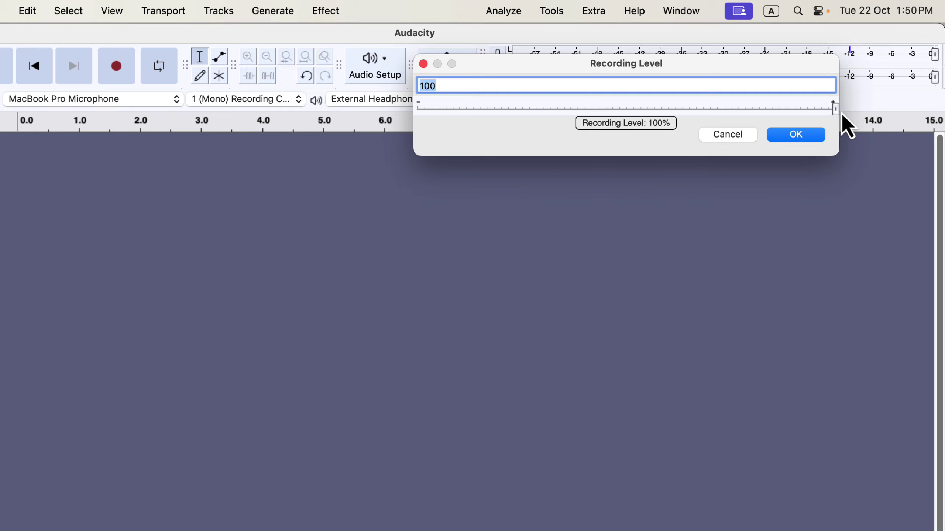
left_click(796, 135)
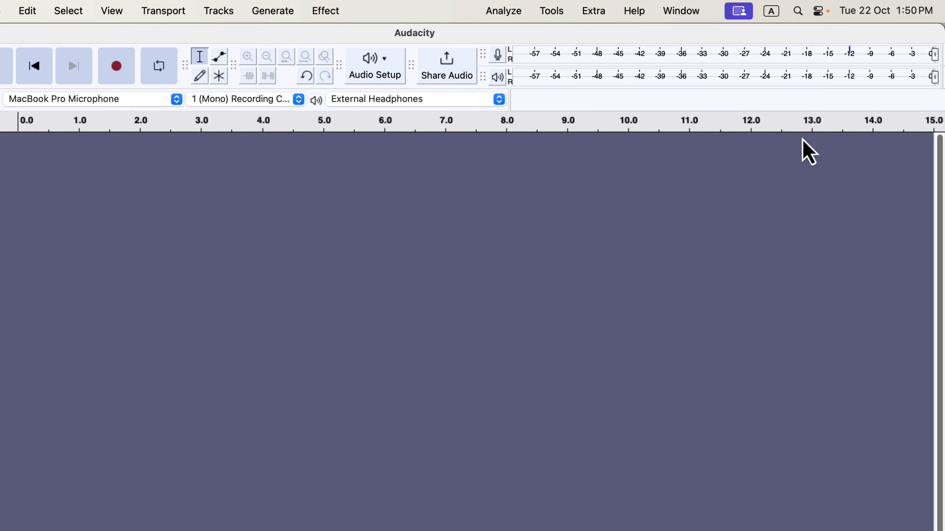
Step: Enable silent monitoring on the recording meter
left_click(498, 55)
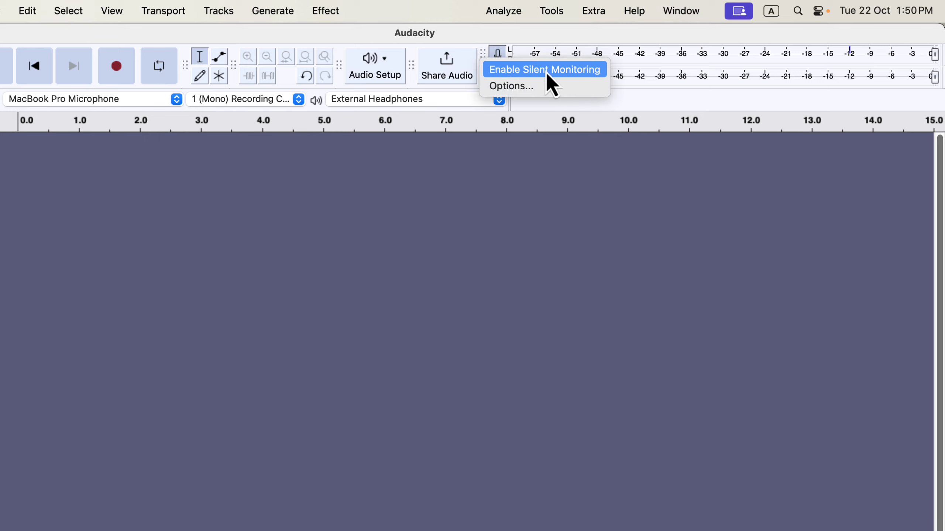
left_click(604, 71)
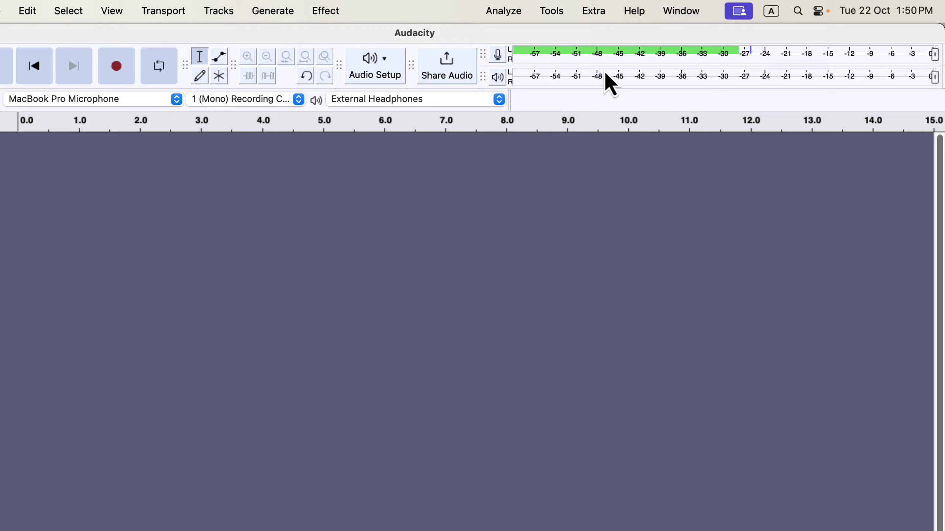
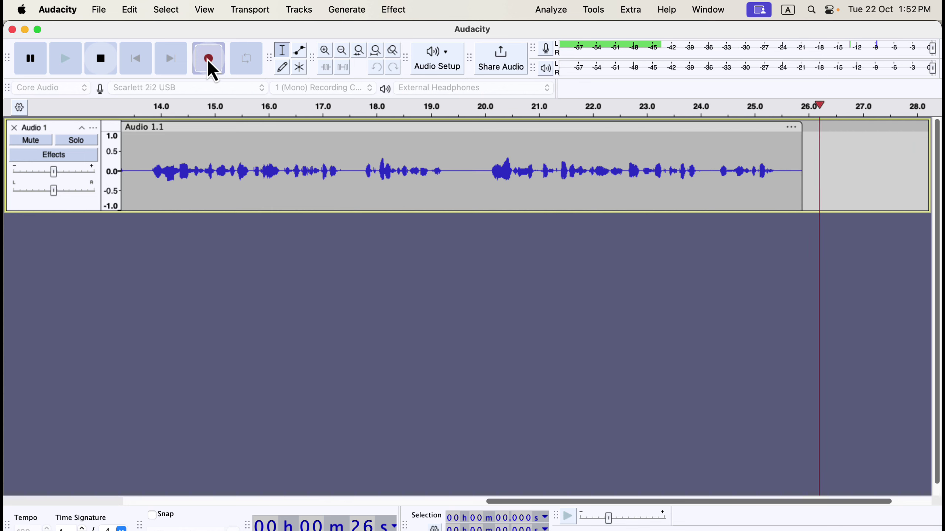
Step: Stop the voice recording and look at the recorded waveform from the beginning of the track
left_click(104, 64)
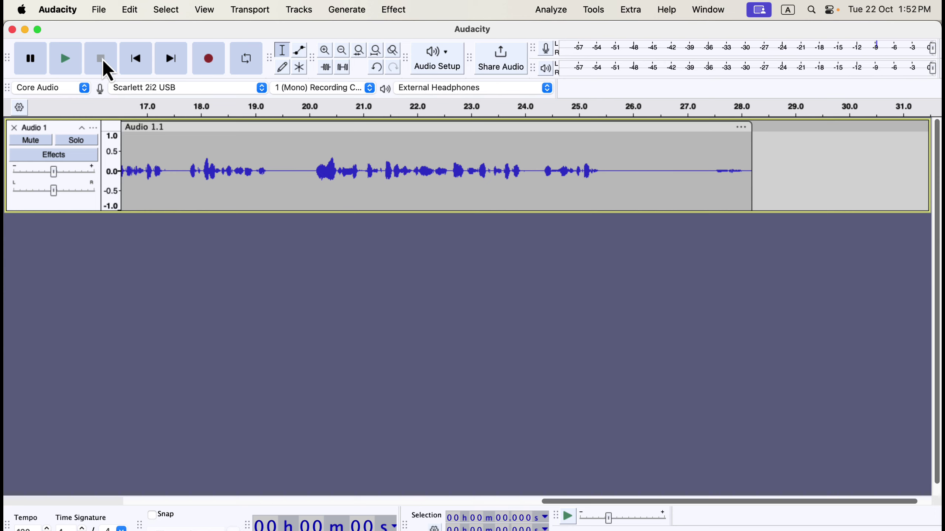
scroll(191, 150, "left", 3)
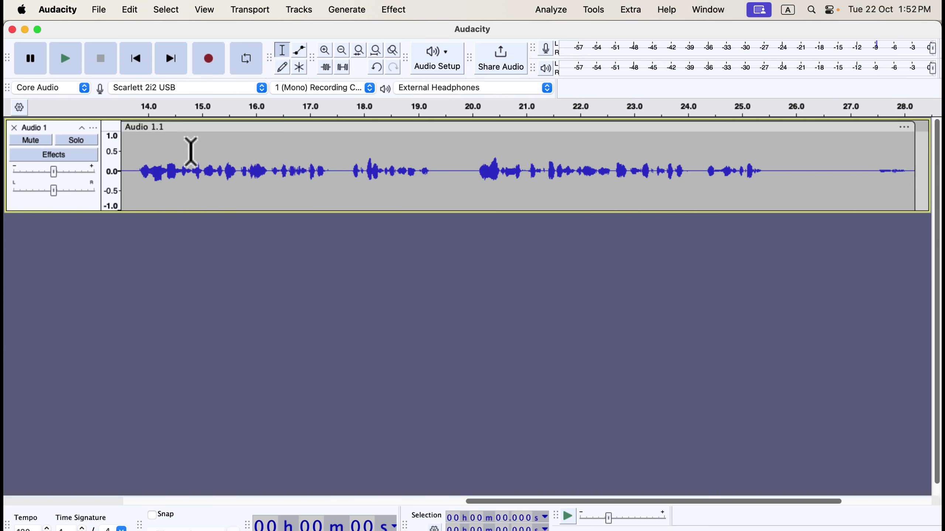
scroll(190, 151, "left", 10)
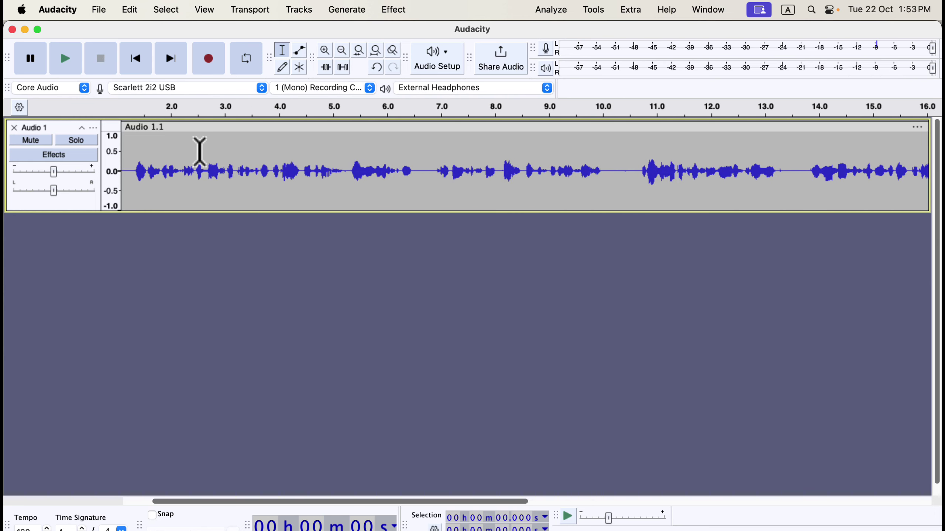
scroll(199, 151, "left", 1)
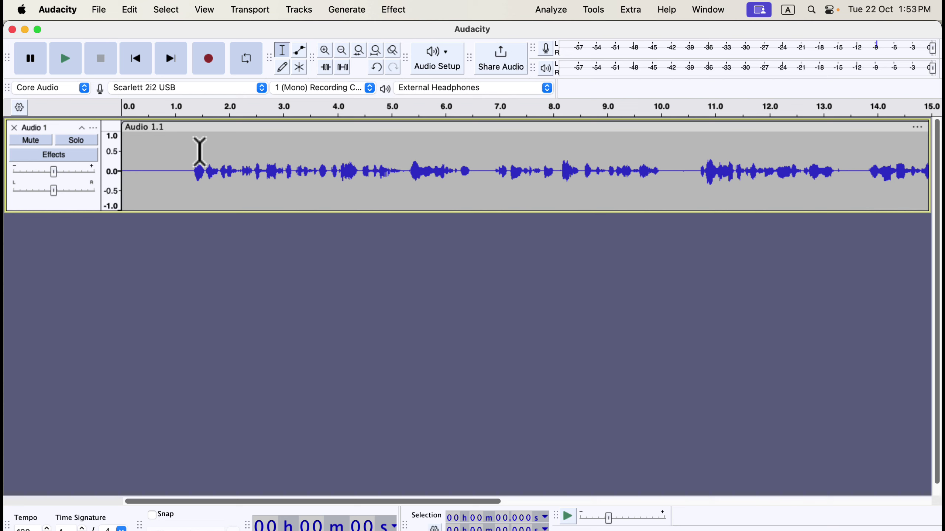
Step: Choose to save the project to the computer, in the tutorial projects folder inside the projects folder on the Desktop
left_click(102, 12)
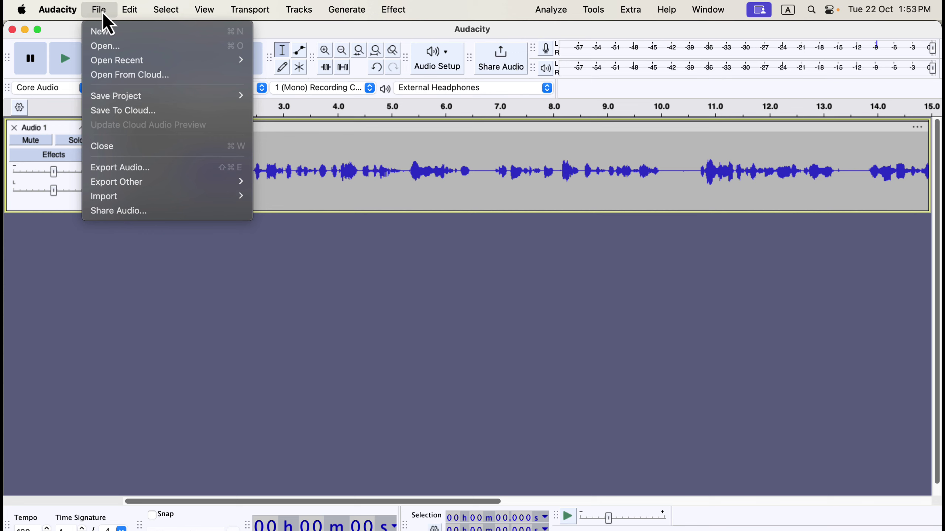
mouse_move(107, 96)
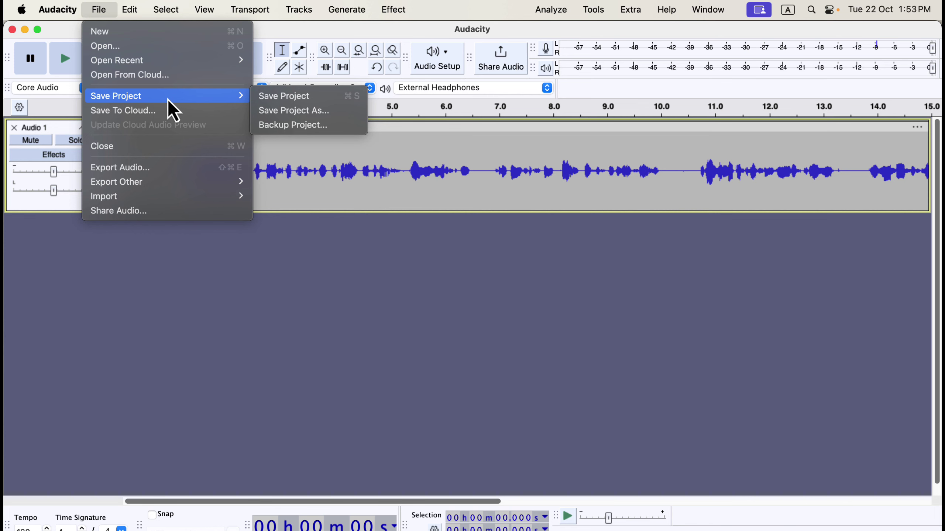
left_click(286, 99)
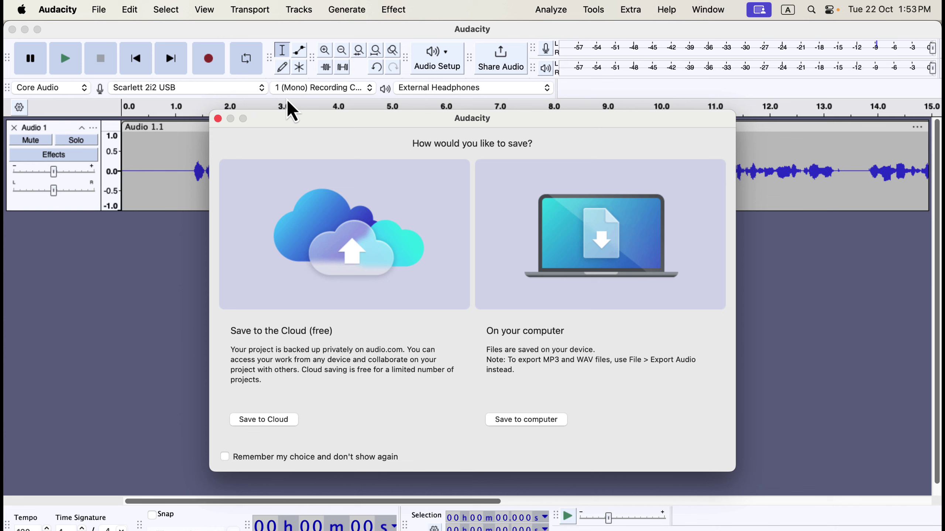
left_click(515, 419)
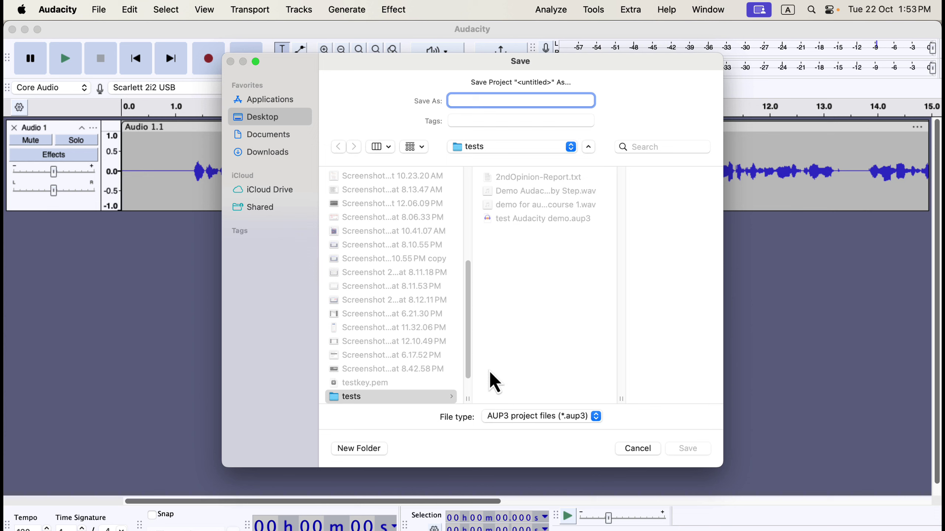
left_click(276, 124)
left_click(358, 259)
left_click(492, 389)
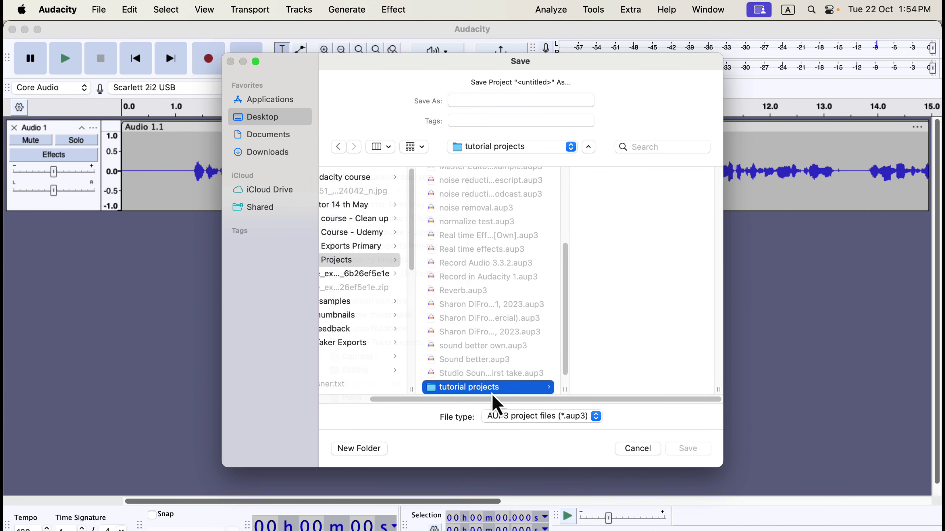
Step: Name the project "3.6.4 demo", keep the AUP3 project files (*.aup3) type and save it
left_click(480, 99)
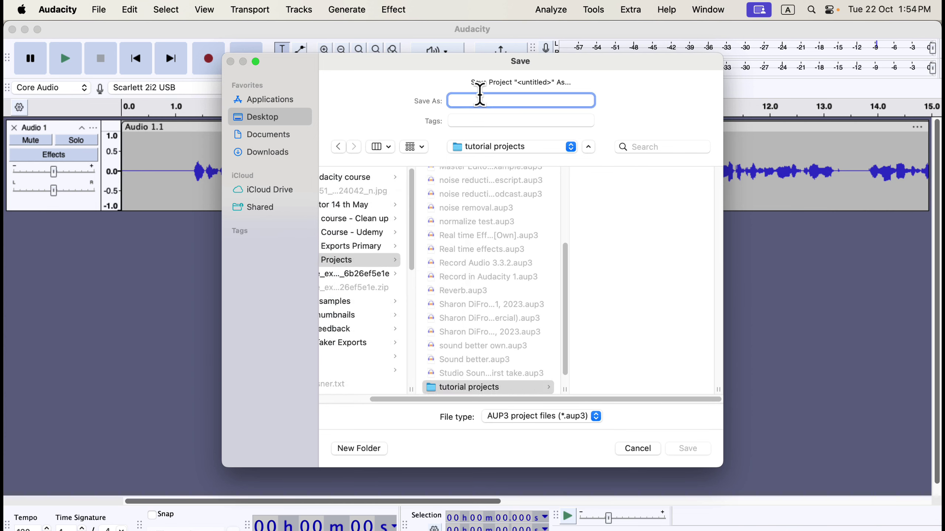
type("3.6.")
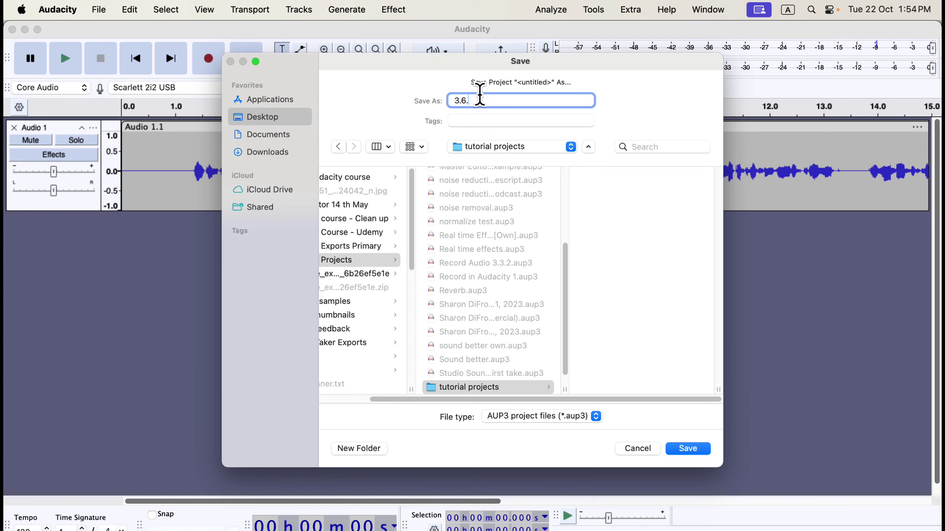
type("4 demo")
left_click(573, 421)
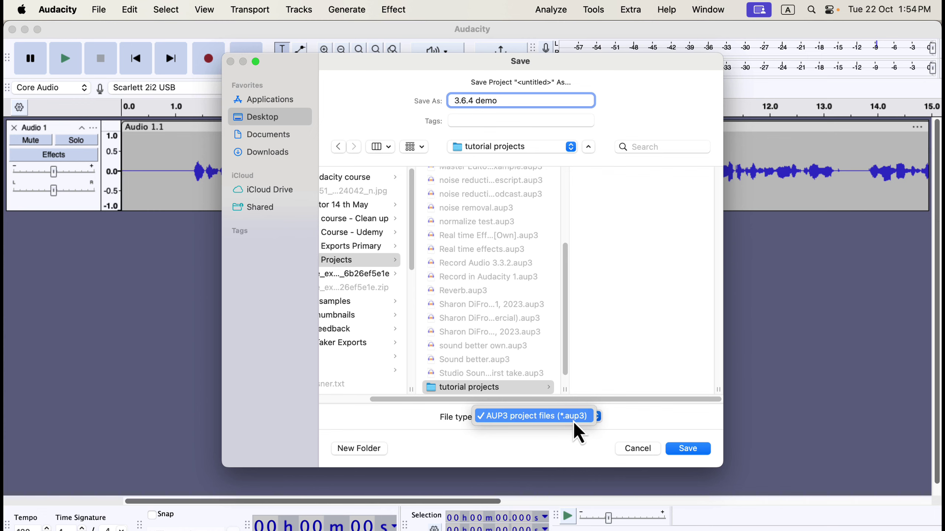
left_click(573, 422)
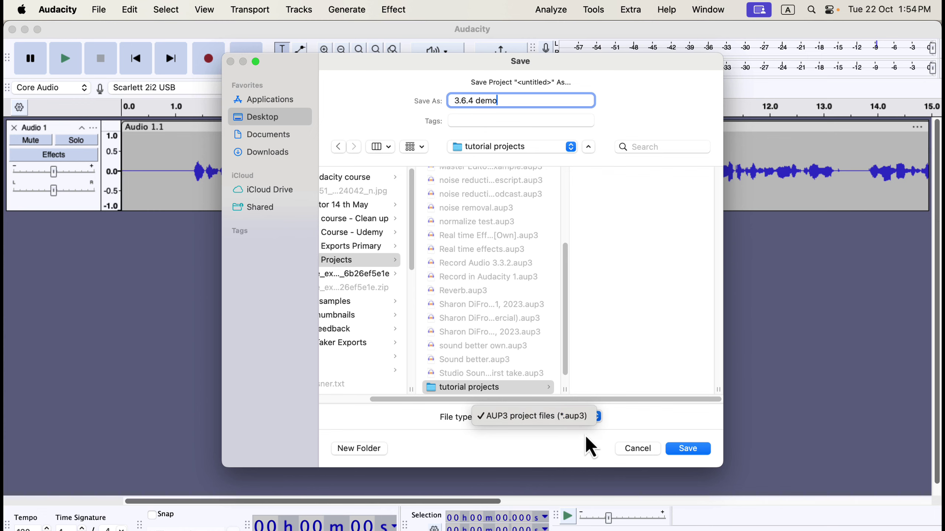
left_click(696, 451)
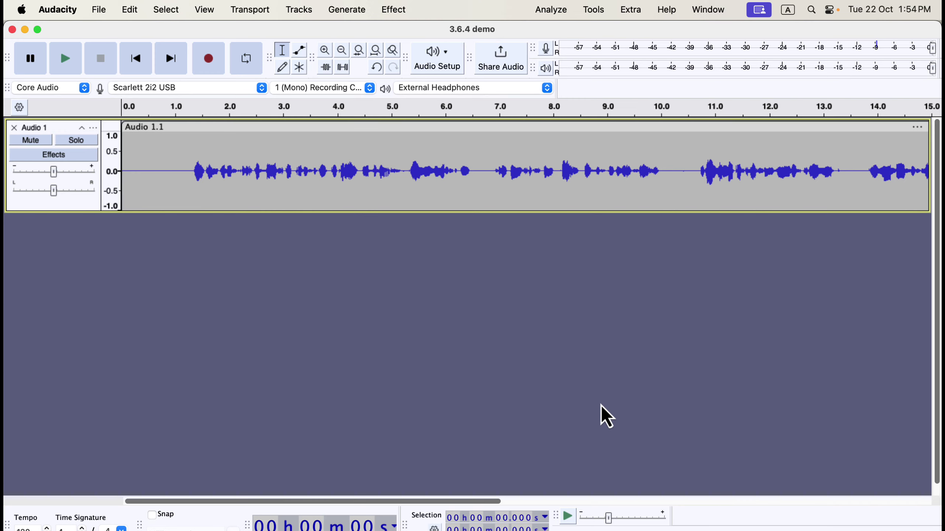
Step: Switch to Finder, open the tutorial projects folder inside Audacity Projects and select 3.6.4 demo.aup3
key("super+Tab")
key("super+n")
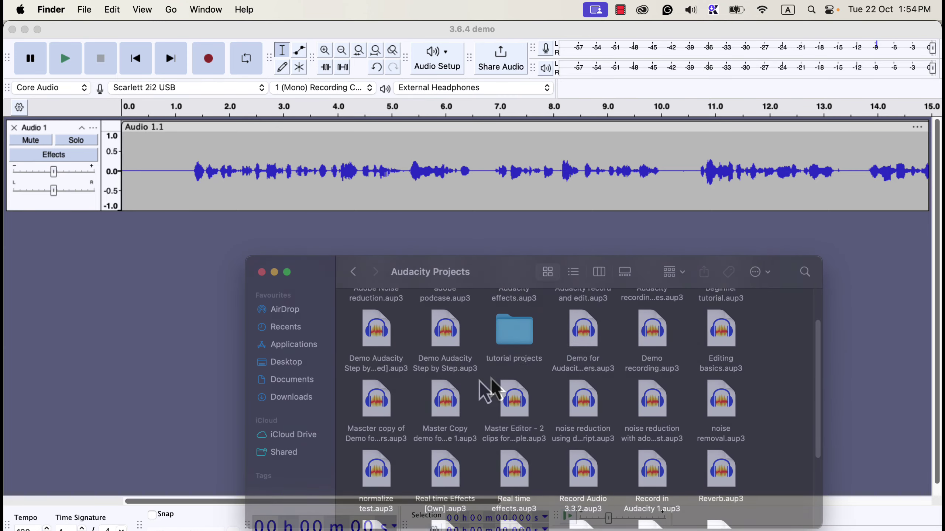
double_click(521, 334)
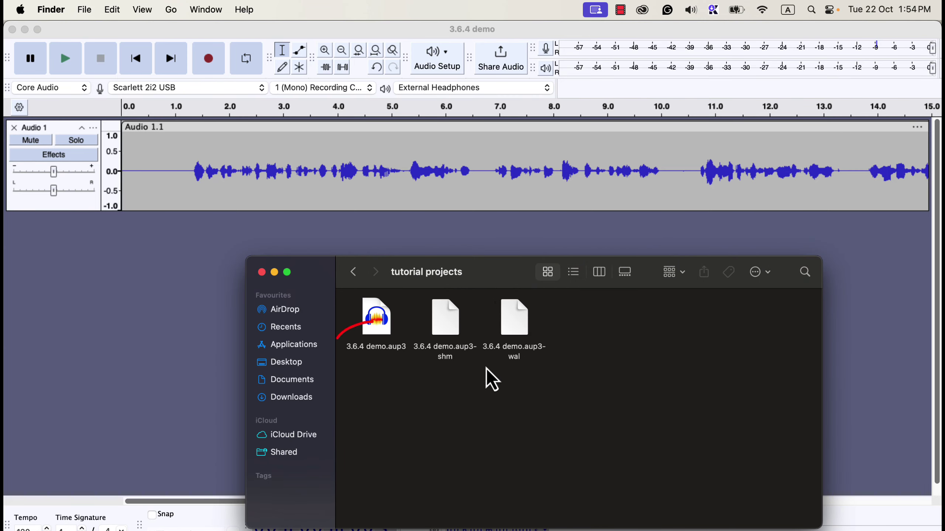
left_click(375, 344)
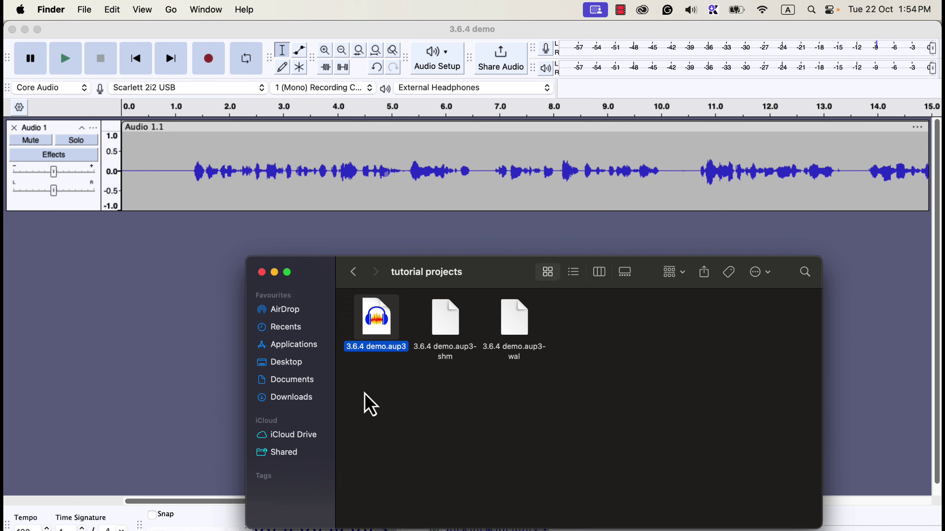
Step: Close the project window in Audacity, then reopen the project from 3.6.4 demo.aup3 in the tutorial projects folder in Finder
left_click(223, 291)
left_click(11, 29)
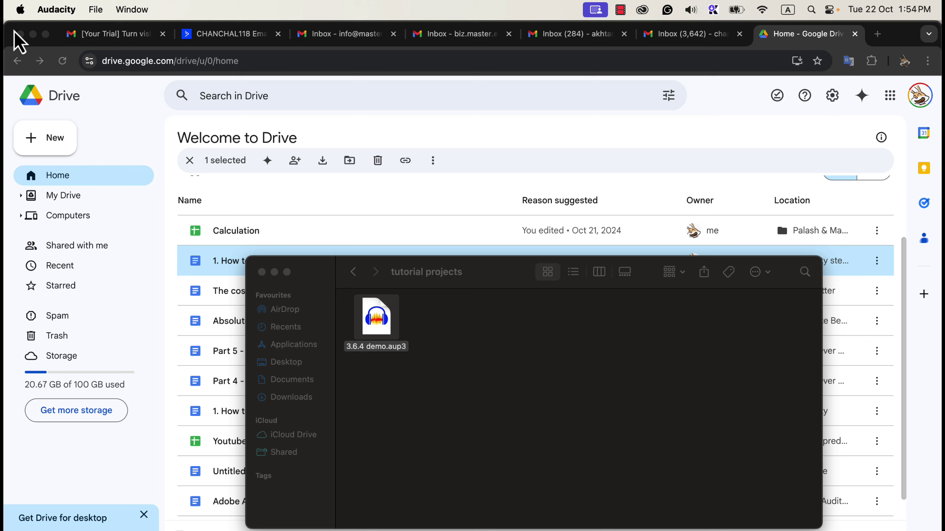
left_click(484, 325)
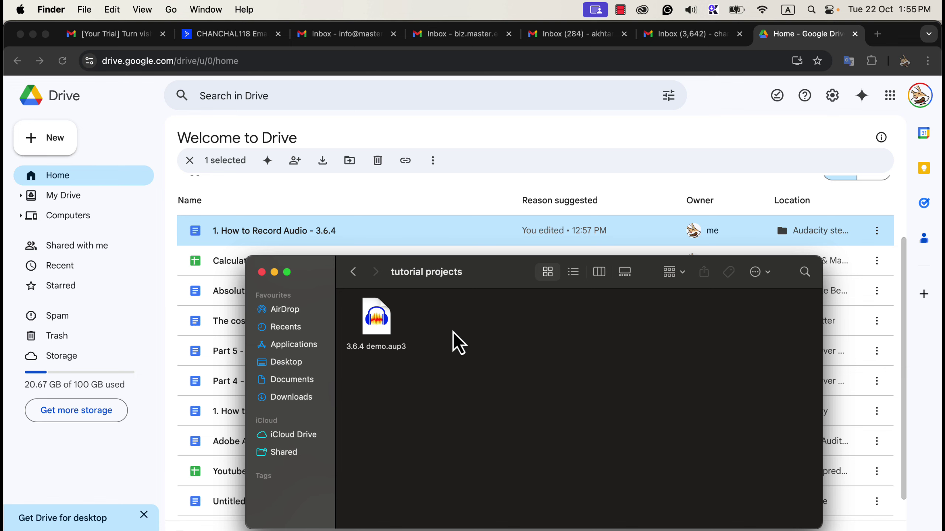
double_click(381, 329)
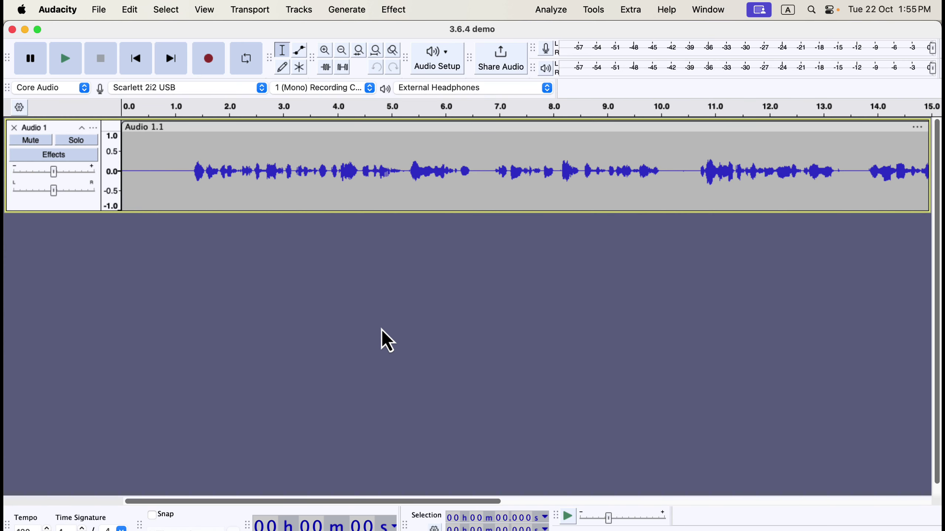
Step: Play back the reopened recording from about 0.95 seconds, in the silence just before the speech starts
left_click(173, 172)
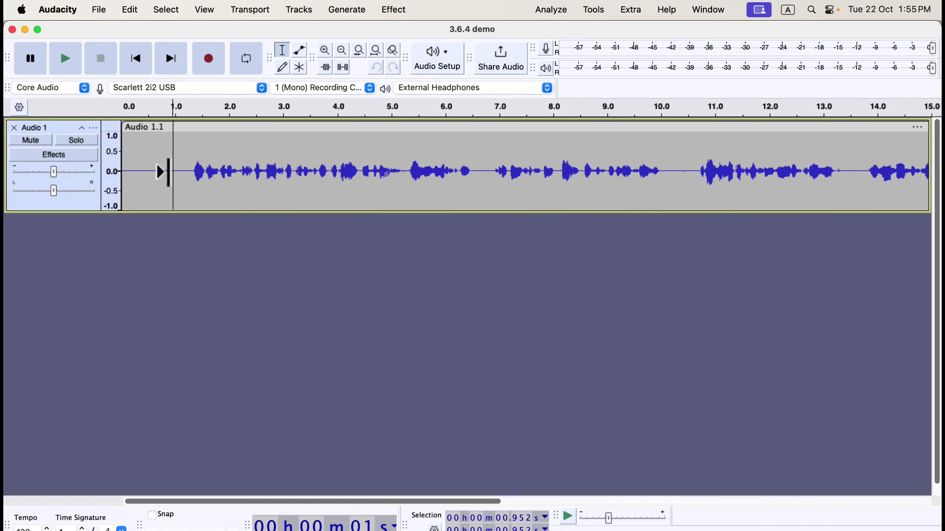
left_click(74, 61)
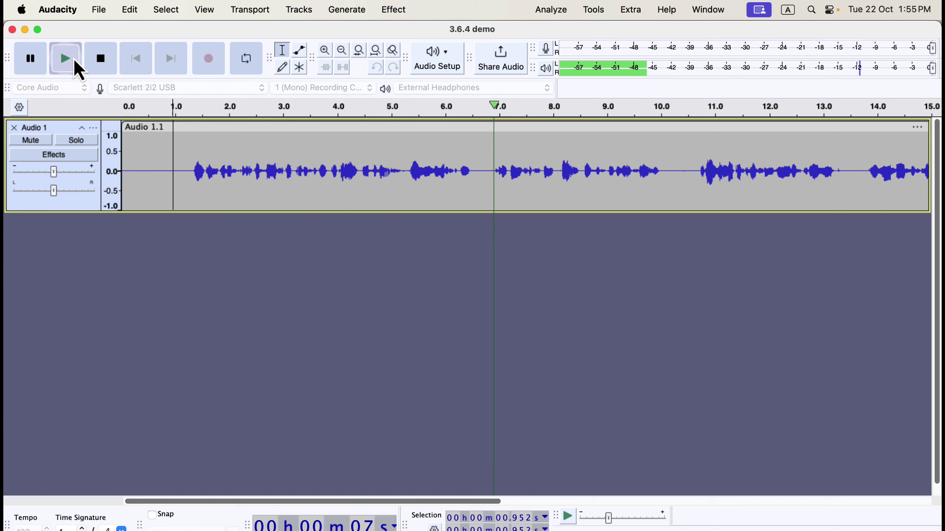
left_click(75, 62)
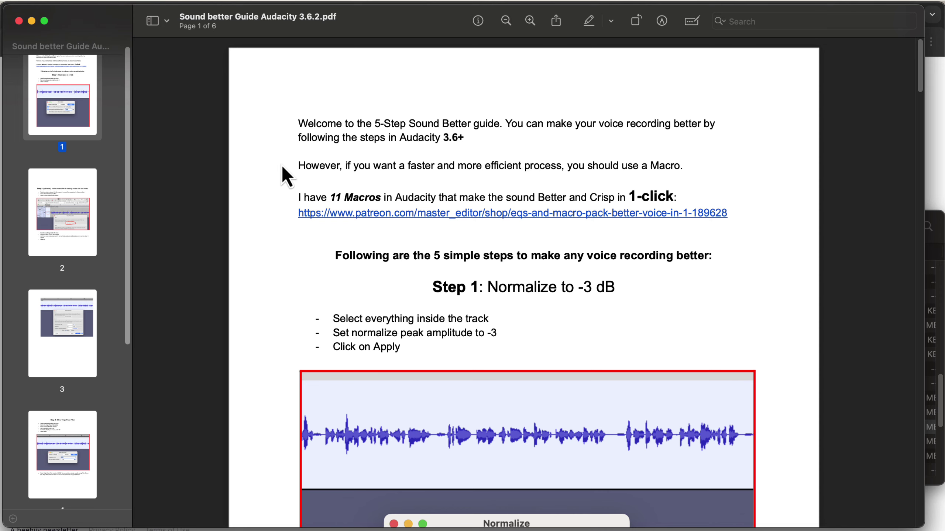
Step: Look through pages 2 and 3 of the Sound better Guide PDF, covering the optional noise reduction step and its settings
left_click(74, 200)
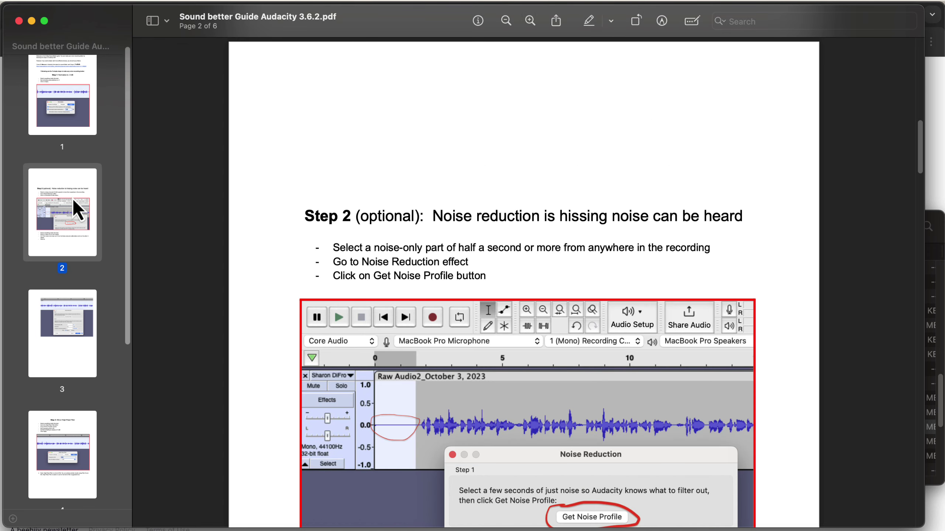
scroll(72, 197, "down", 5)
left_click(73, 198)
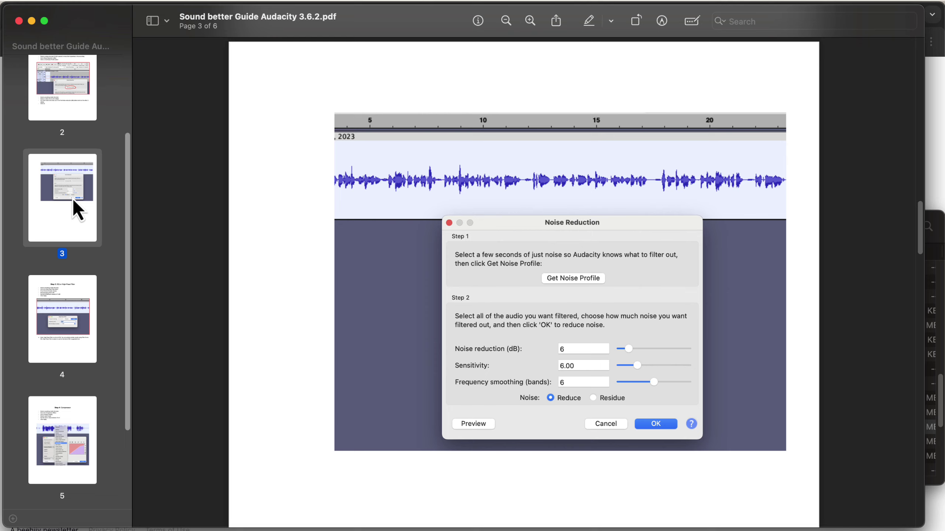